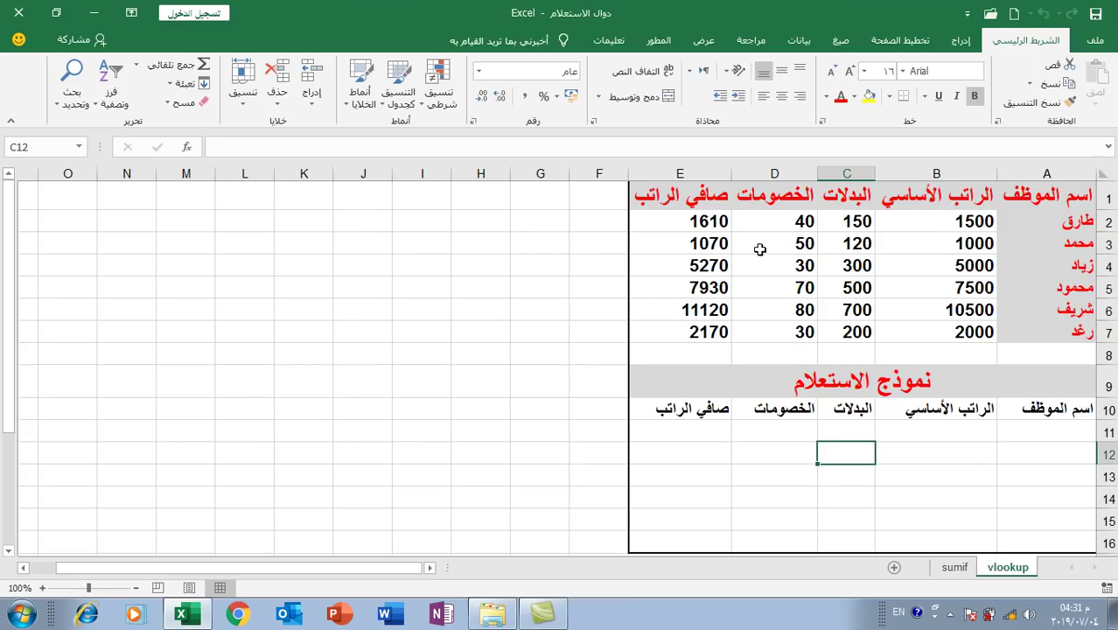
Step: Review the salary table and query form headers, then select B11 for the basic salary result
click(916, 289)
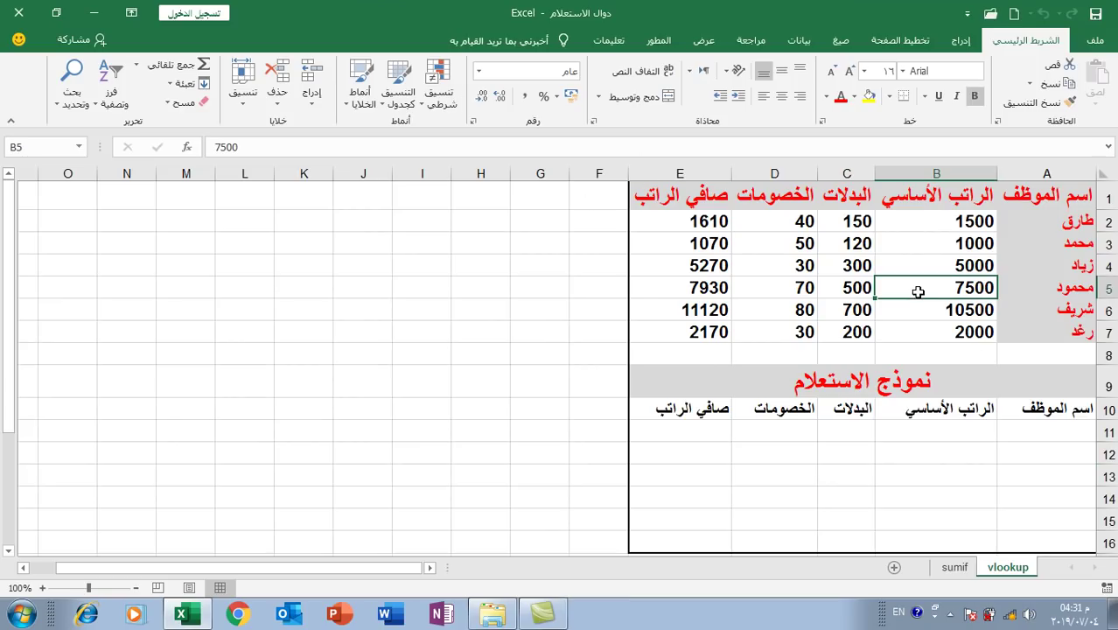
click(922, 229)
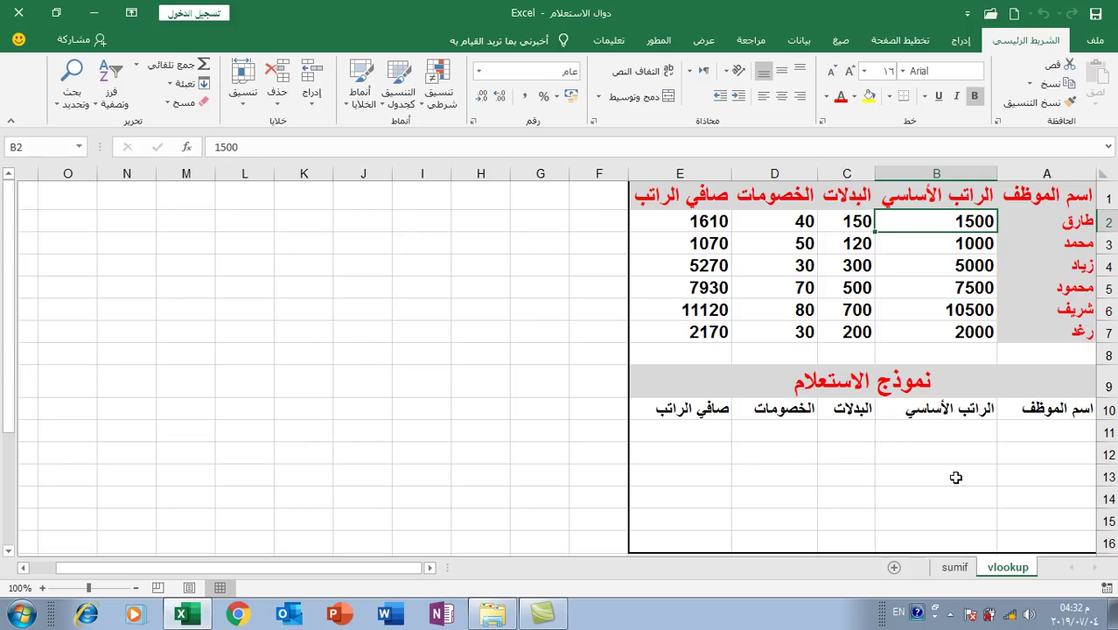
drag(1066, 197, 719, 198)
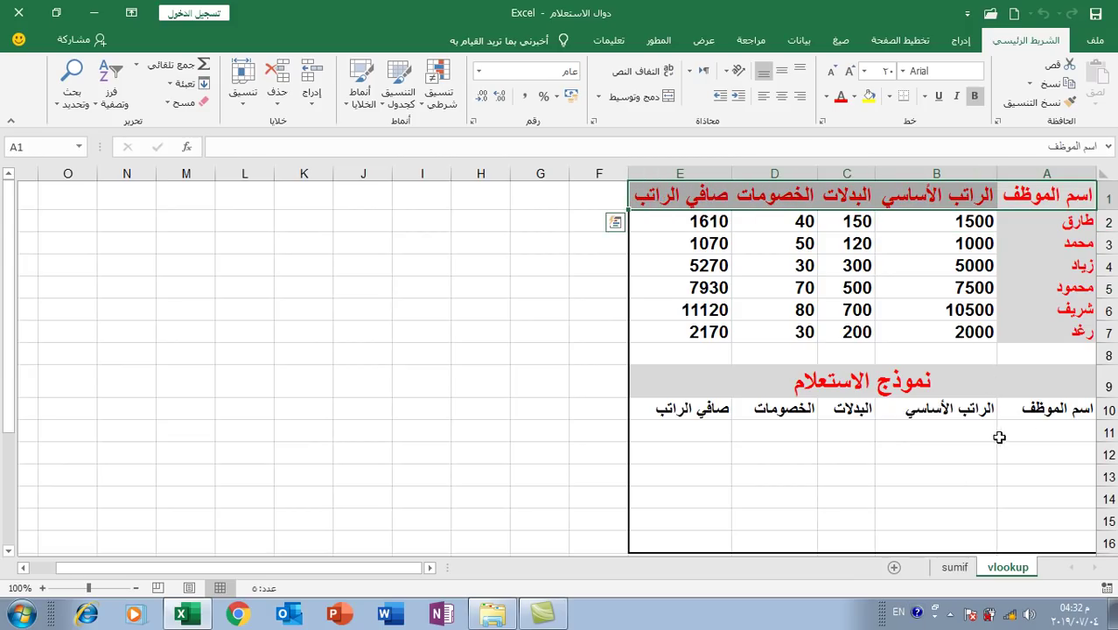
drag(1039, 417, 643, 410)
click(989, 497)
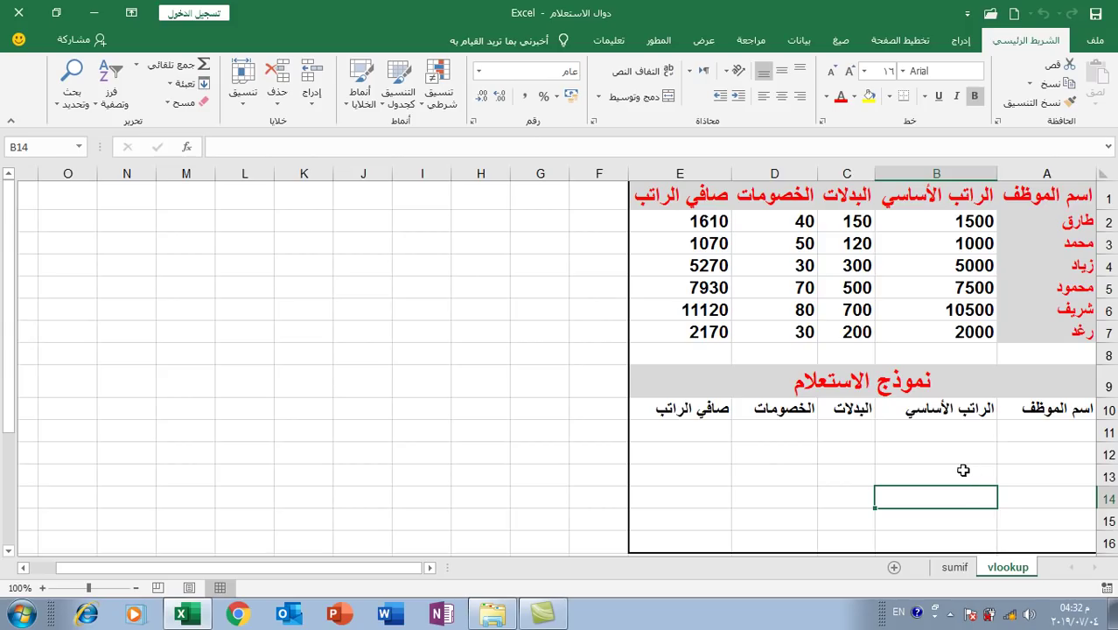
click(953, 430)
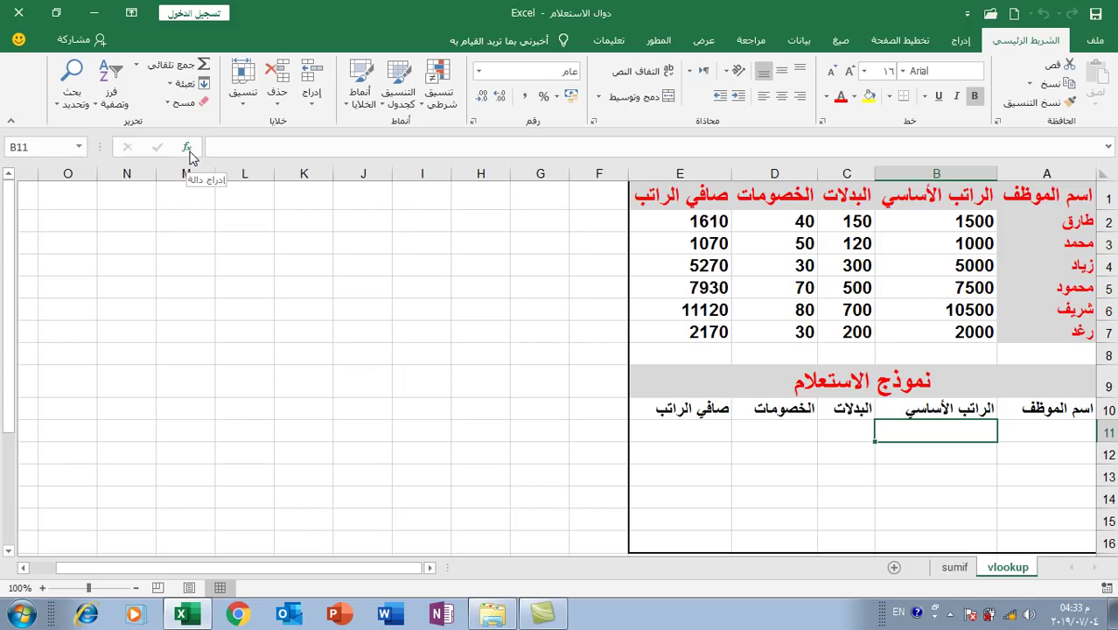
Step: Insert VLOOKUP into B11 from the Lookup & Reference category
click(188, 148)
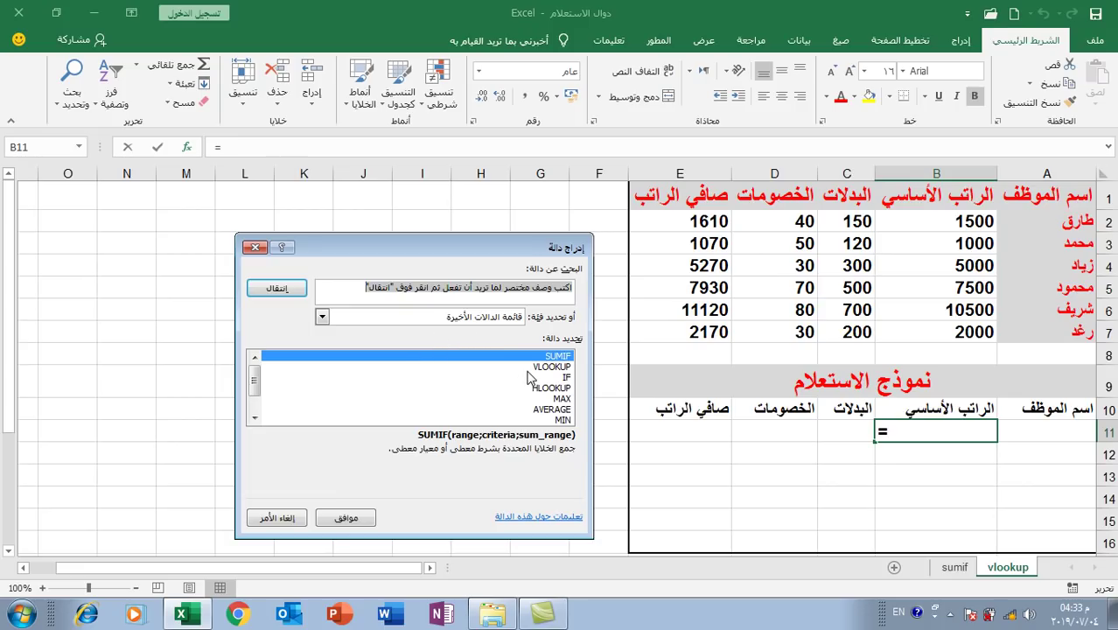
click(322, 318)
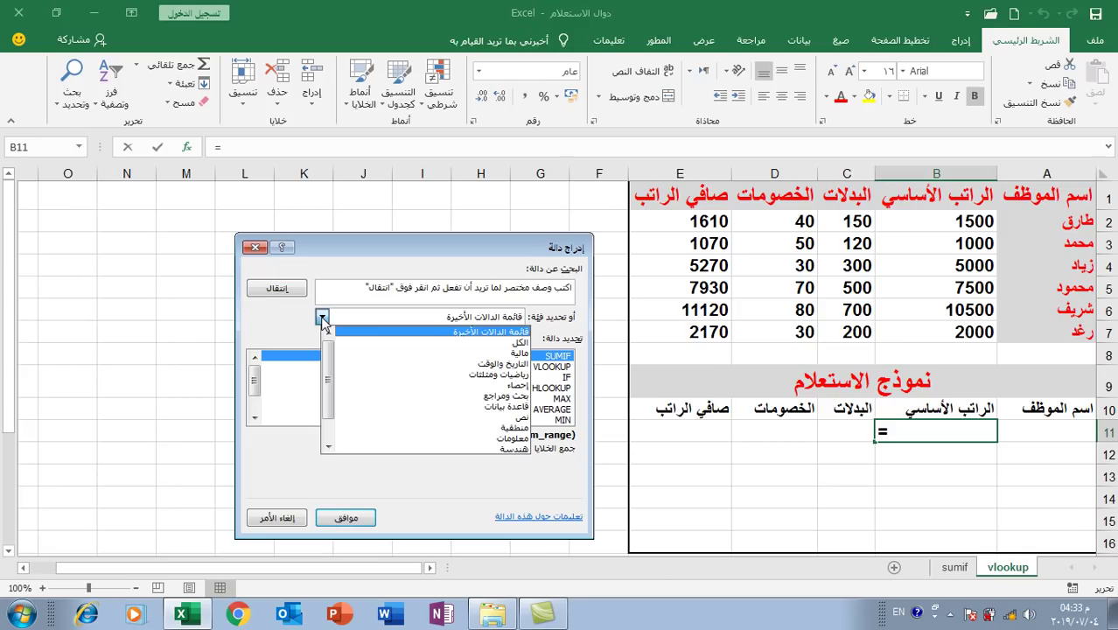
click(444, 395)
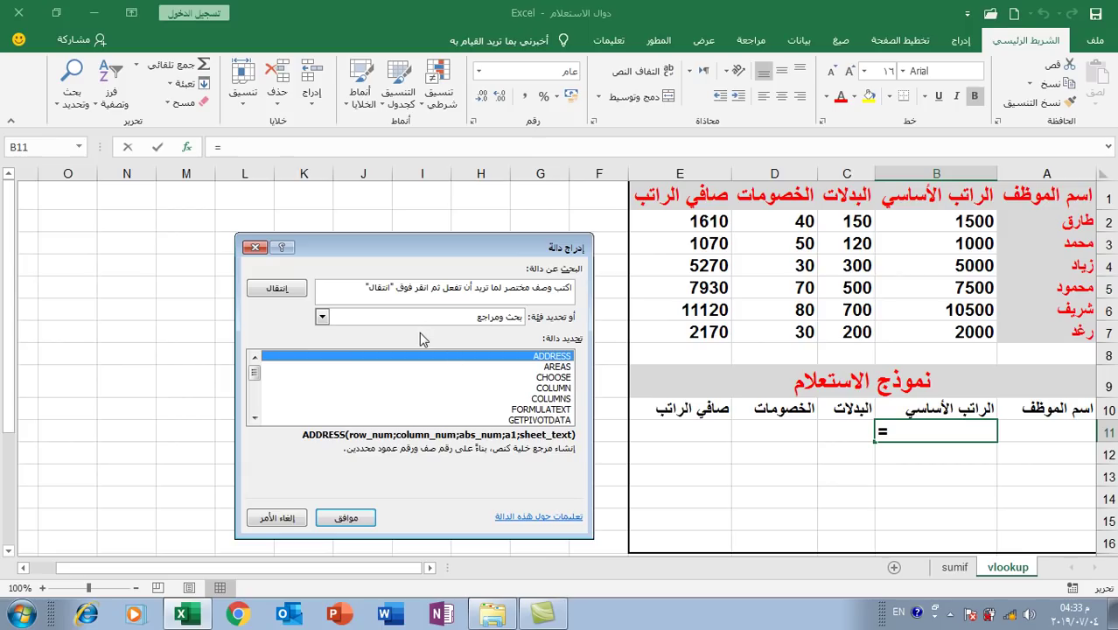
click(539, 410)
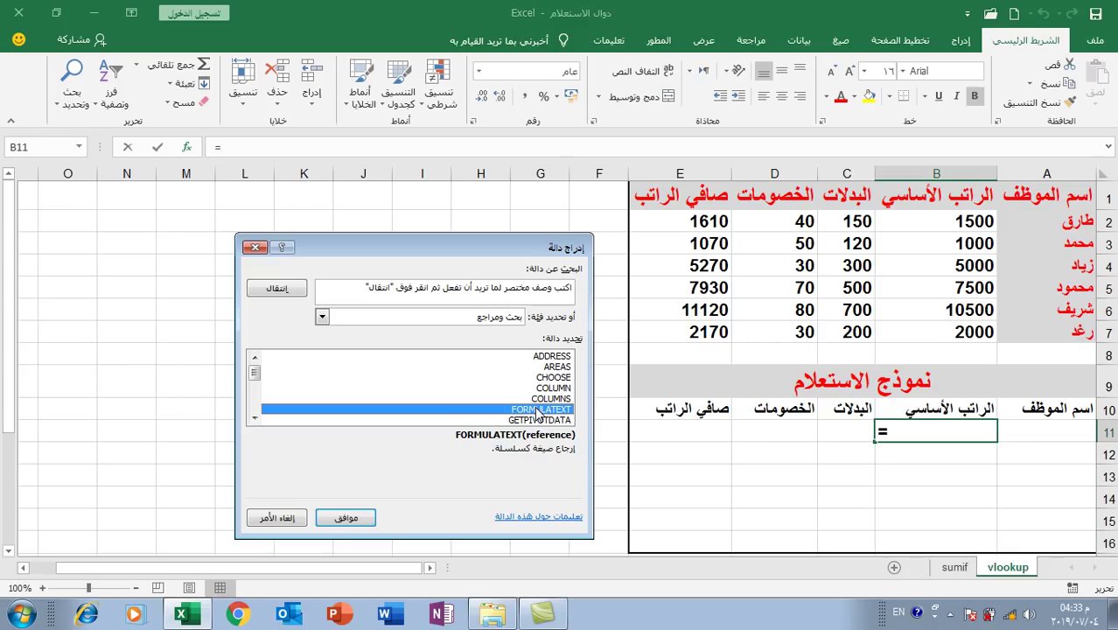
key(v)
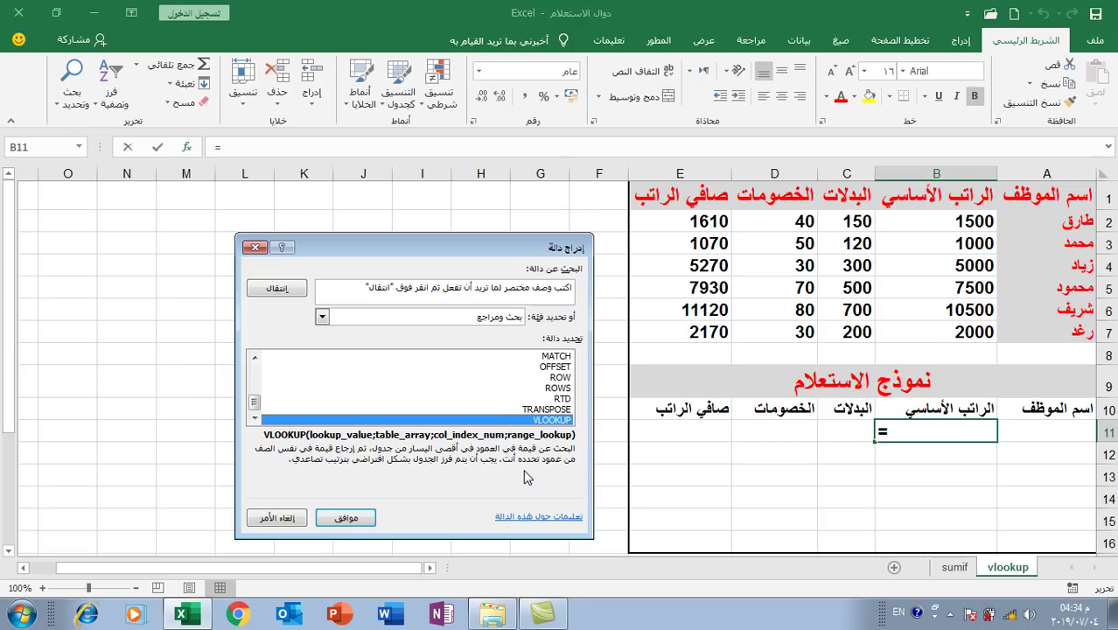
click(343, 520)
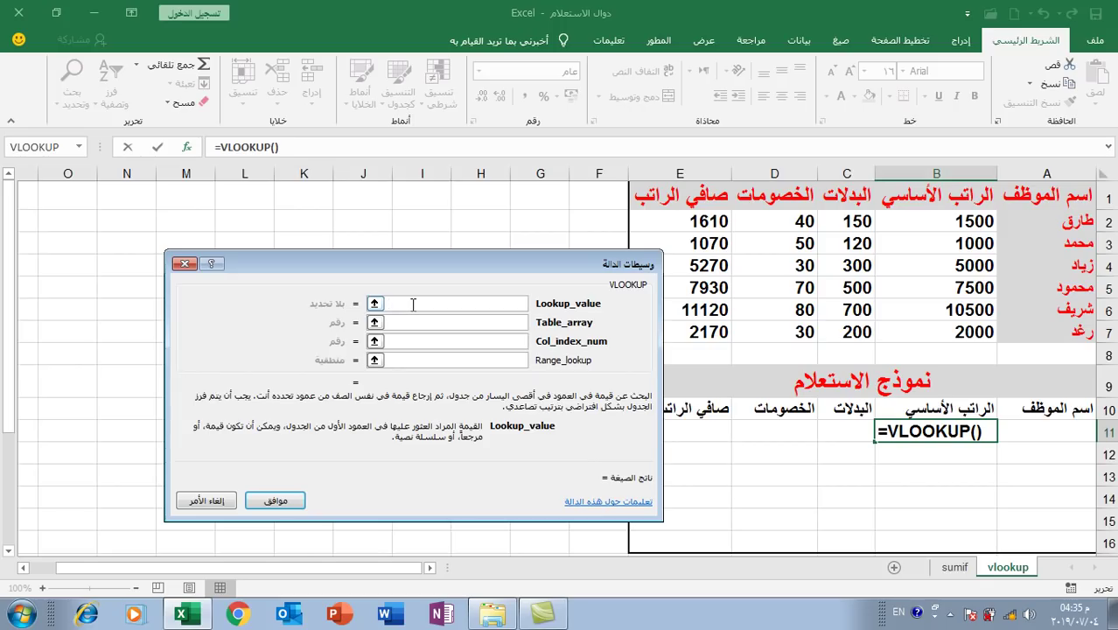
Step: Complete the VLOOKUP with lookup value A11, table A1:E7, column 2 and range lookup 0
click(1050, 430)
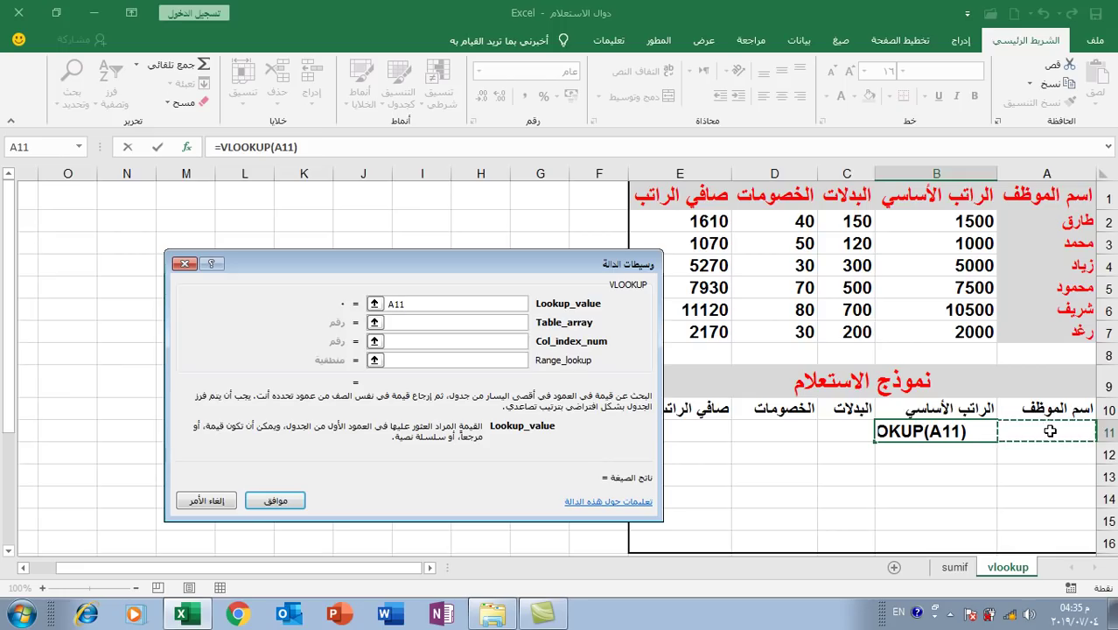
click(411, 323)
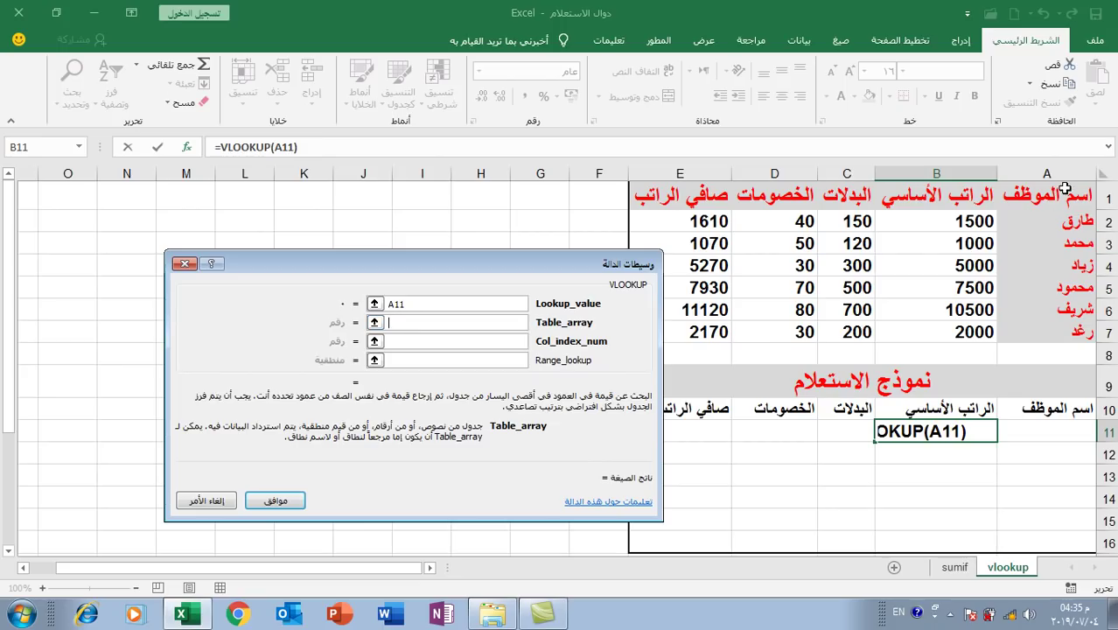
mouse_move(1060, 195)
mouse_down()
mouse_move(903, 216)
mouse_move(711, 353)
mouse_up()
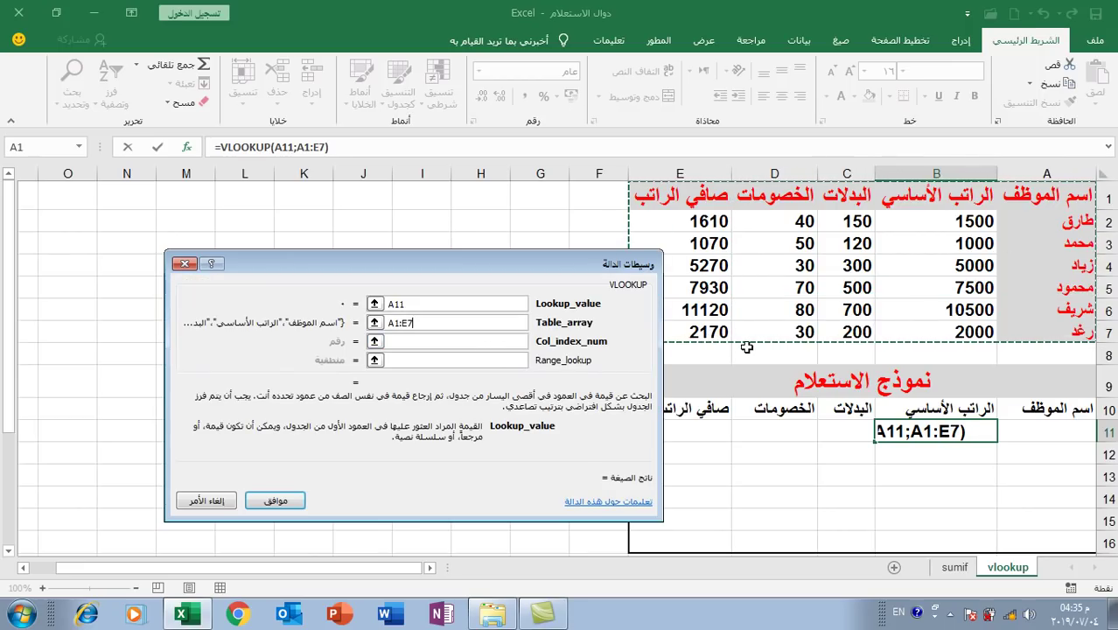
click(463, 343)
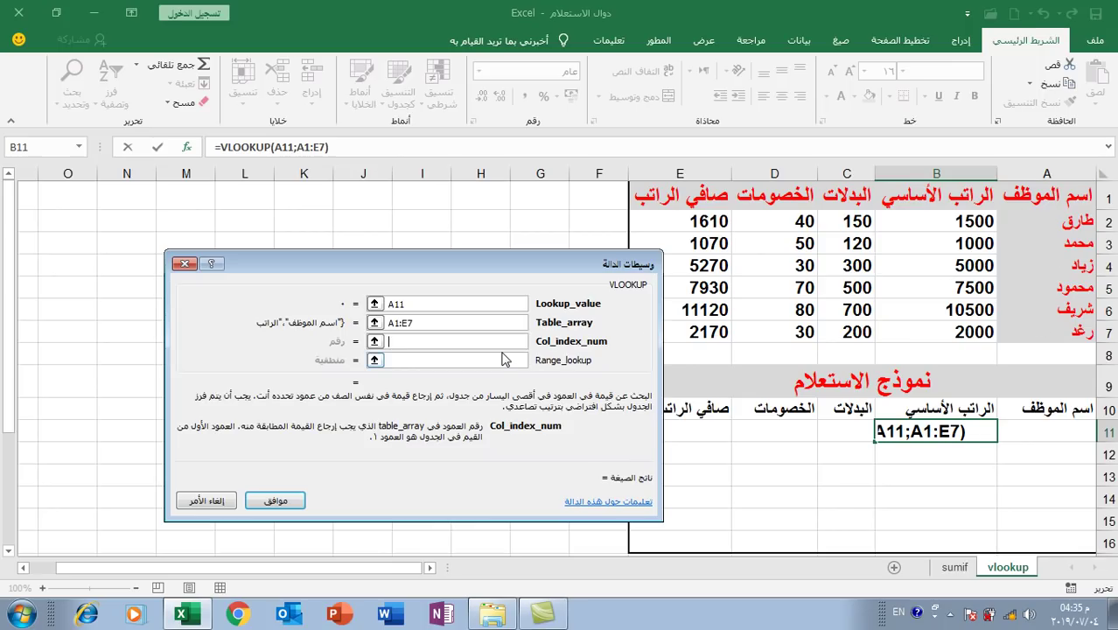
text(2)
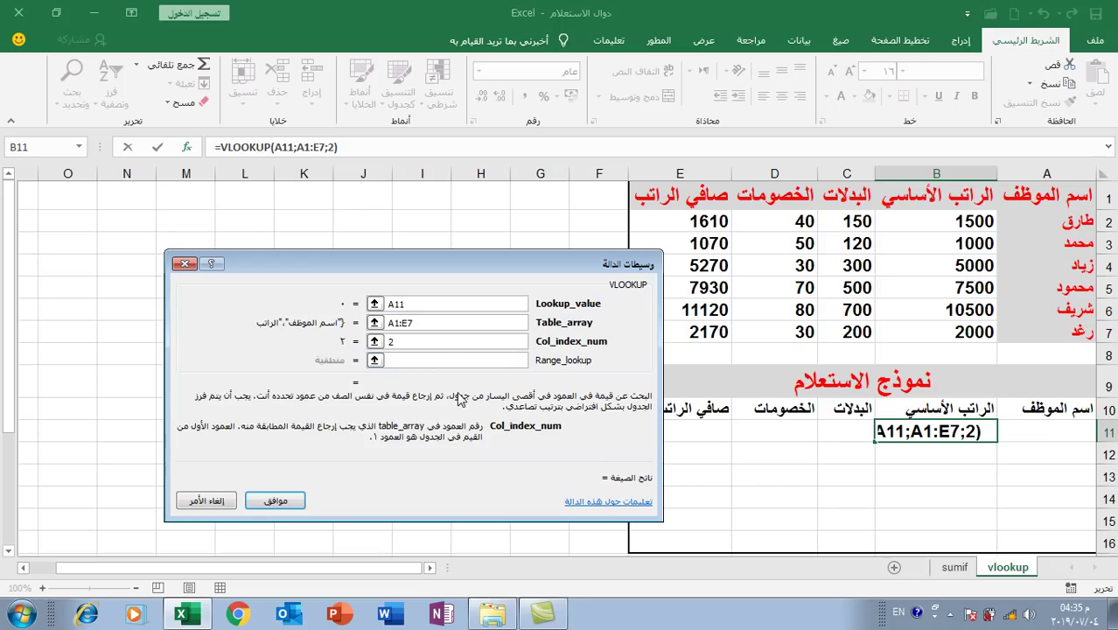
click(445, 361)
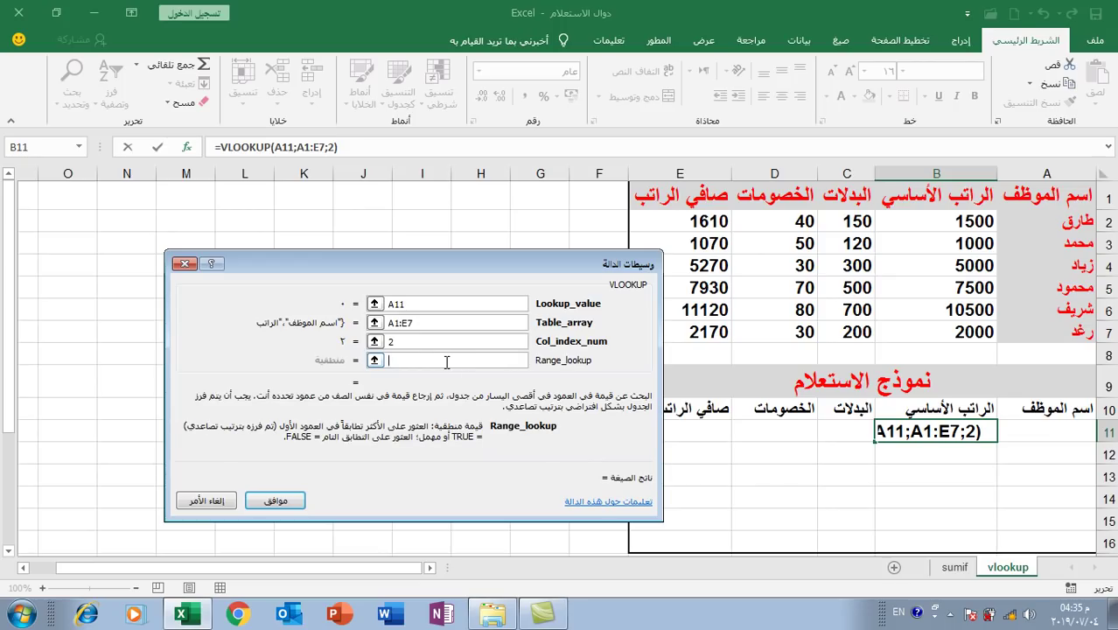
text(0)
click(283, 508)
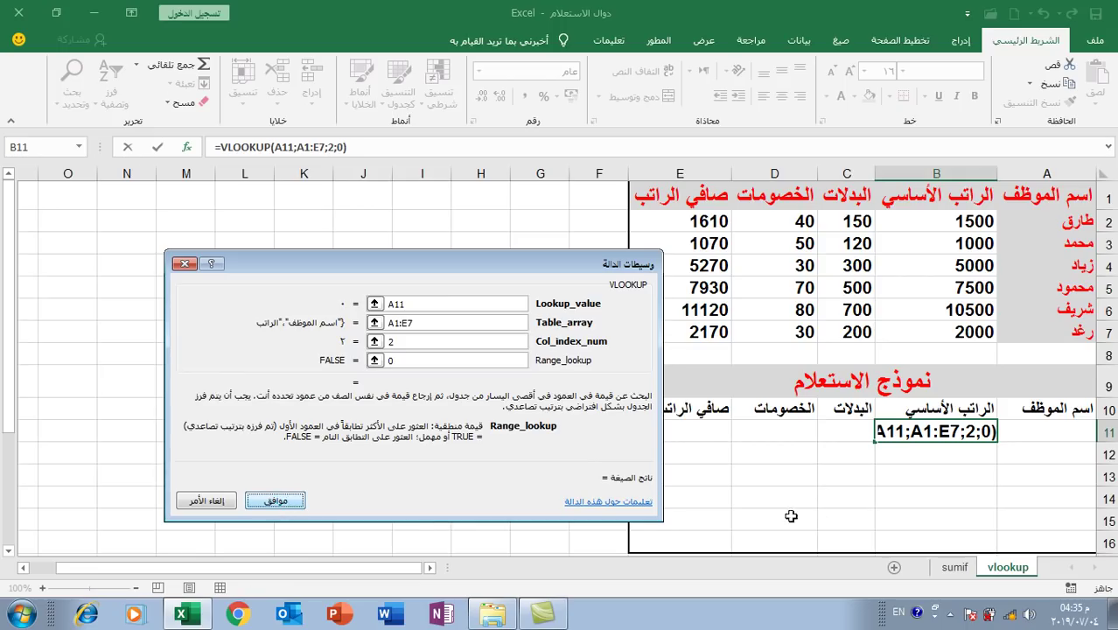
Step: Enter an employee name in A11 so B11 returns the basic salary 1000
click(1056, 426)
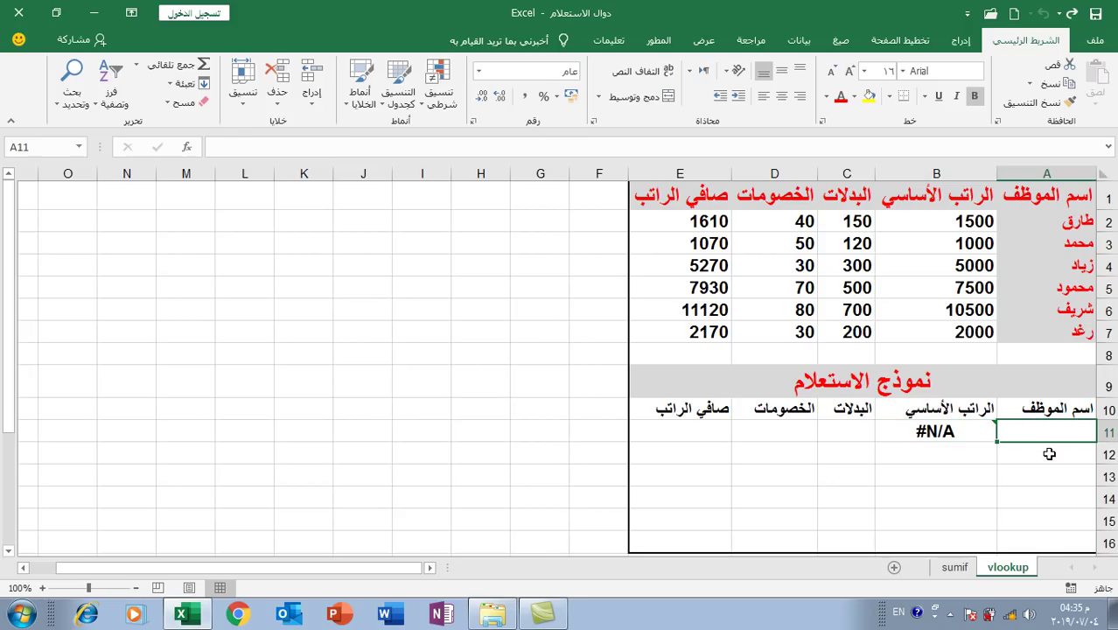
key(alt+shift)
text(محمد)
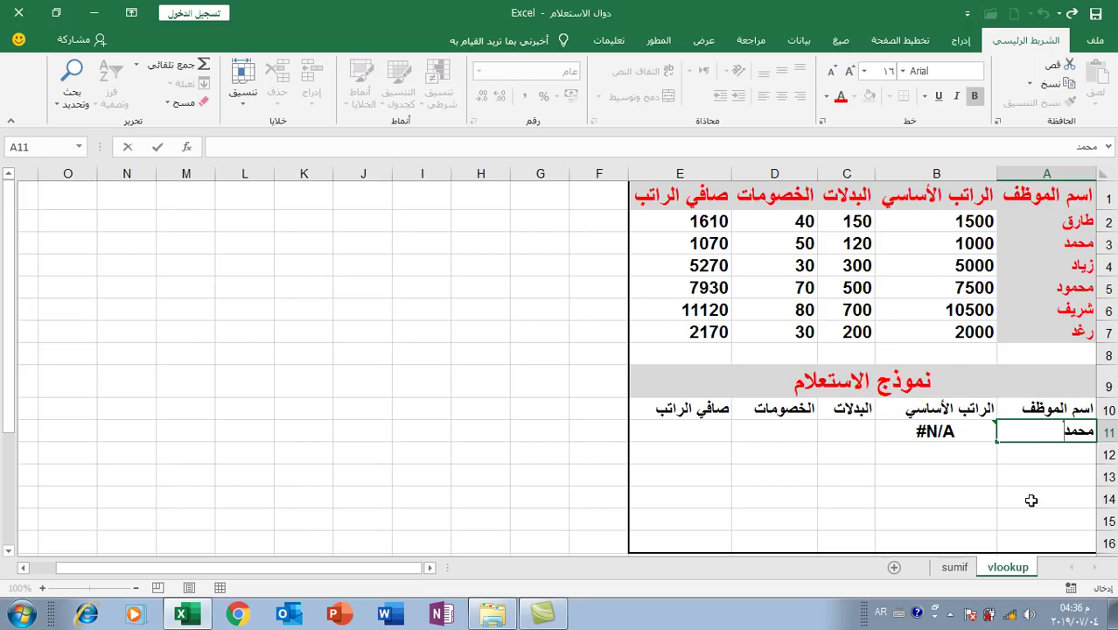
key(Return)
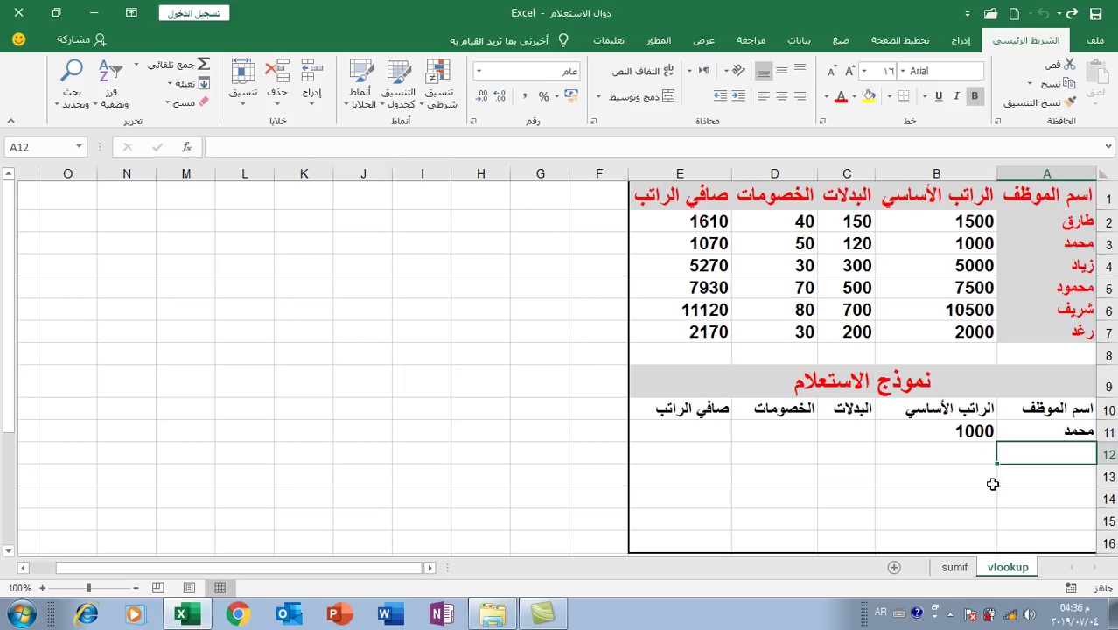
click(927, 433)
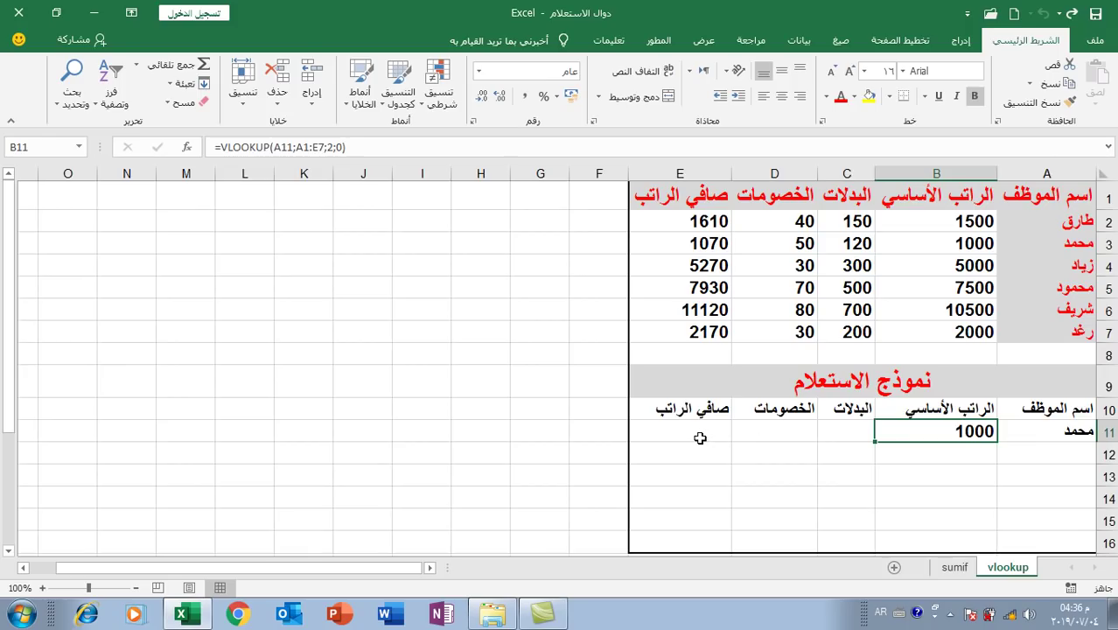
Step: Copy the VLOOKUP formula text from B11's formula bar without changing B11
click(358, 147)
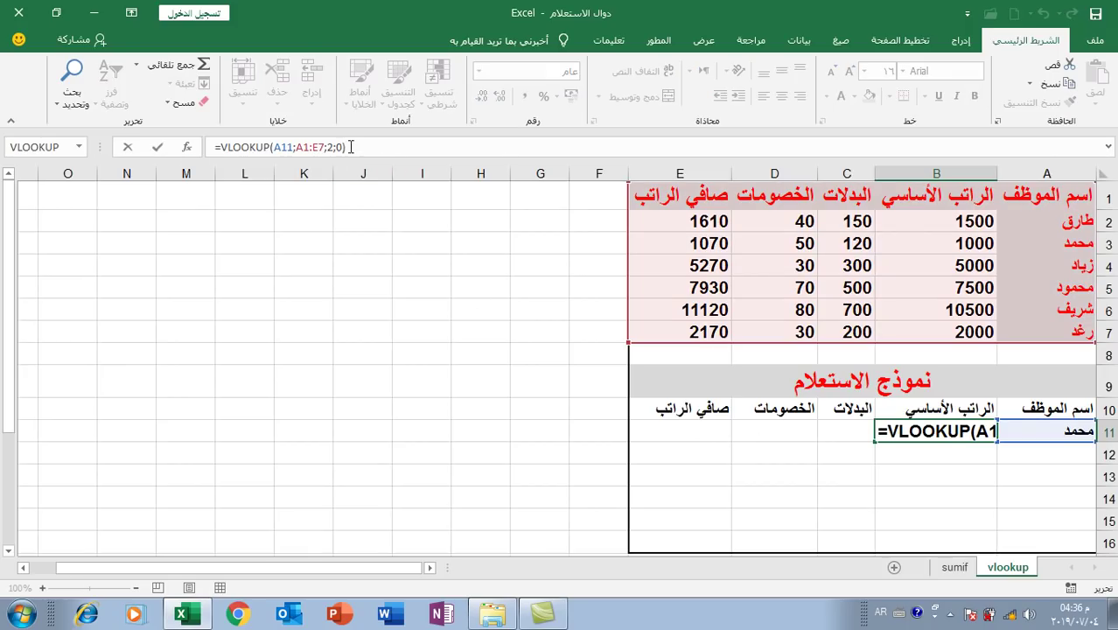
drag(350, 147, 189, 147)
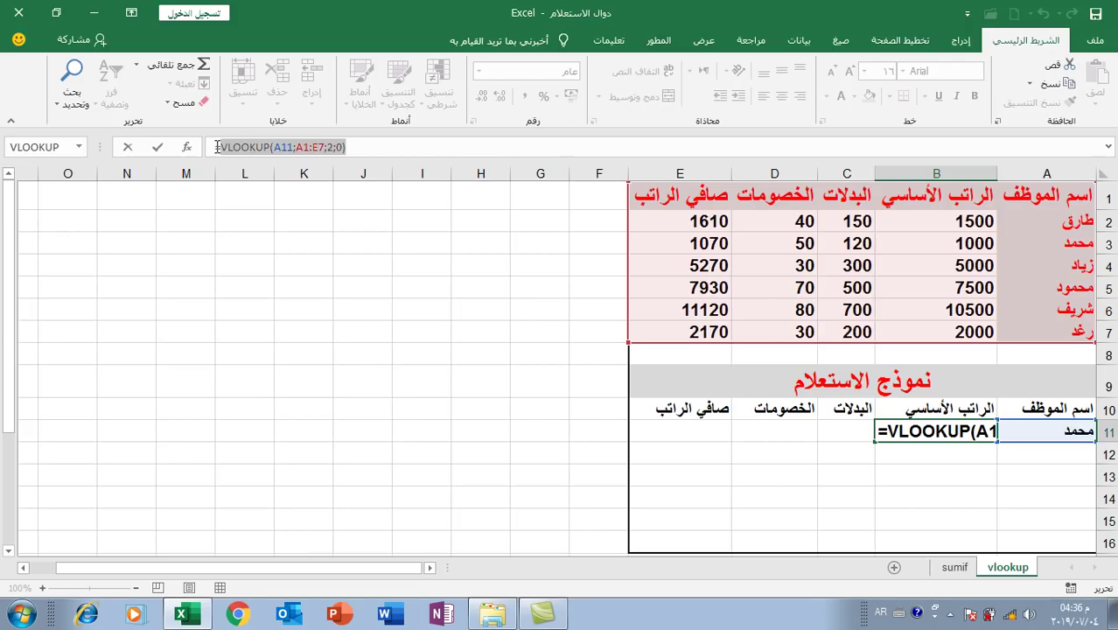
right_click(266, 147)
click(227, 181)
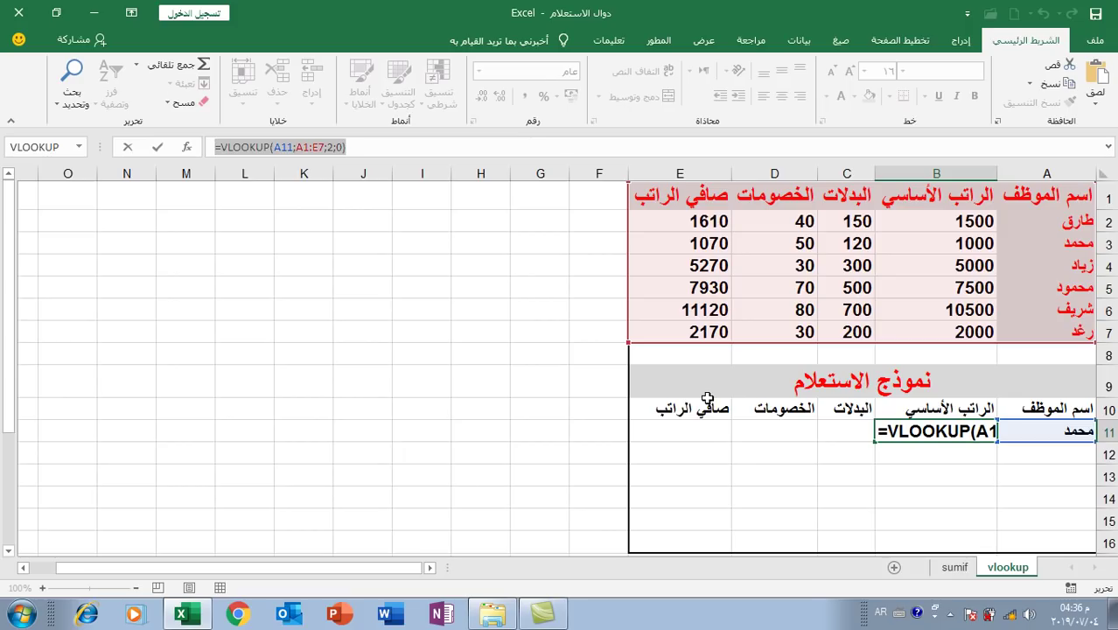
key(Escape)
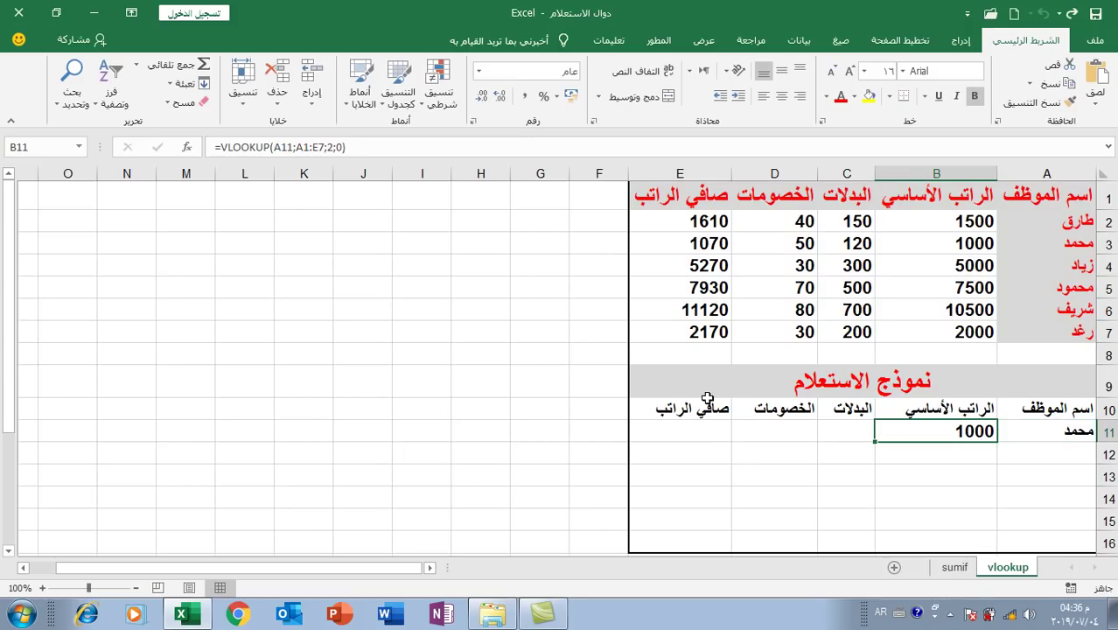
Step: Paste the formula into C11 with column index 3 to show allowances of 120
click(854, 429)
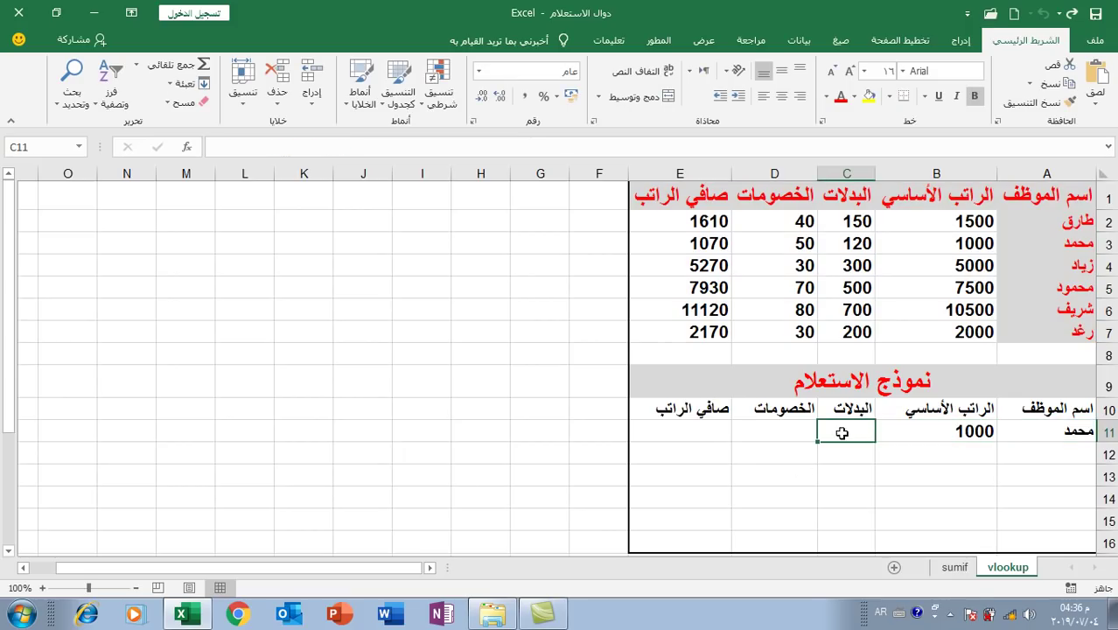
click(279, 147)
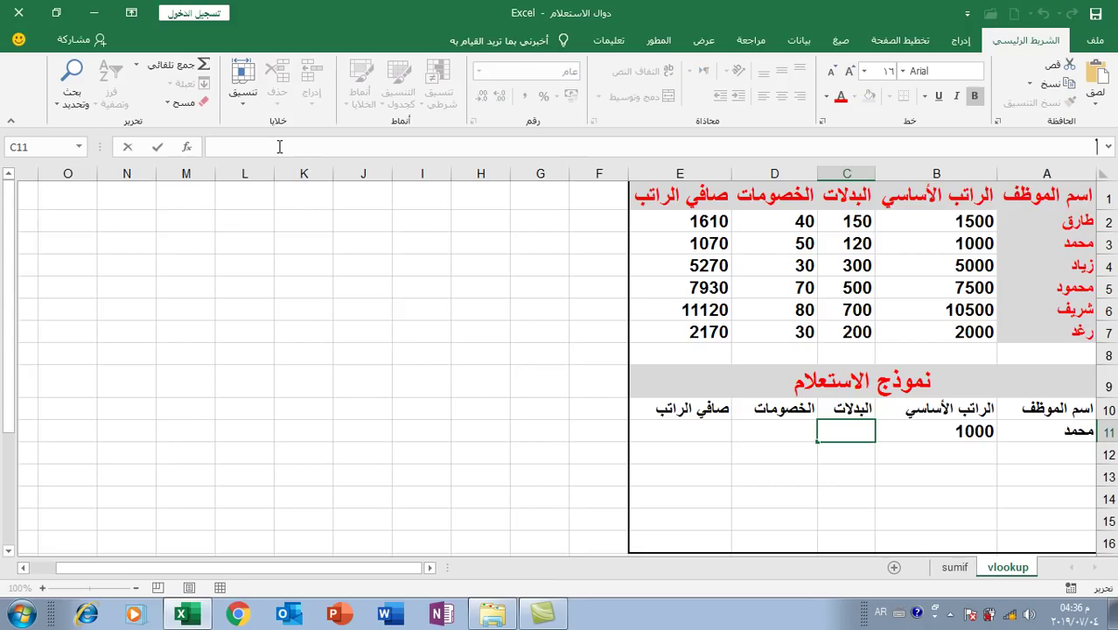
right_click(279, 146)
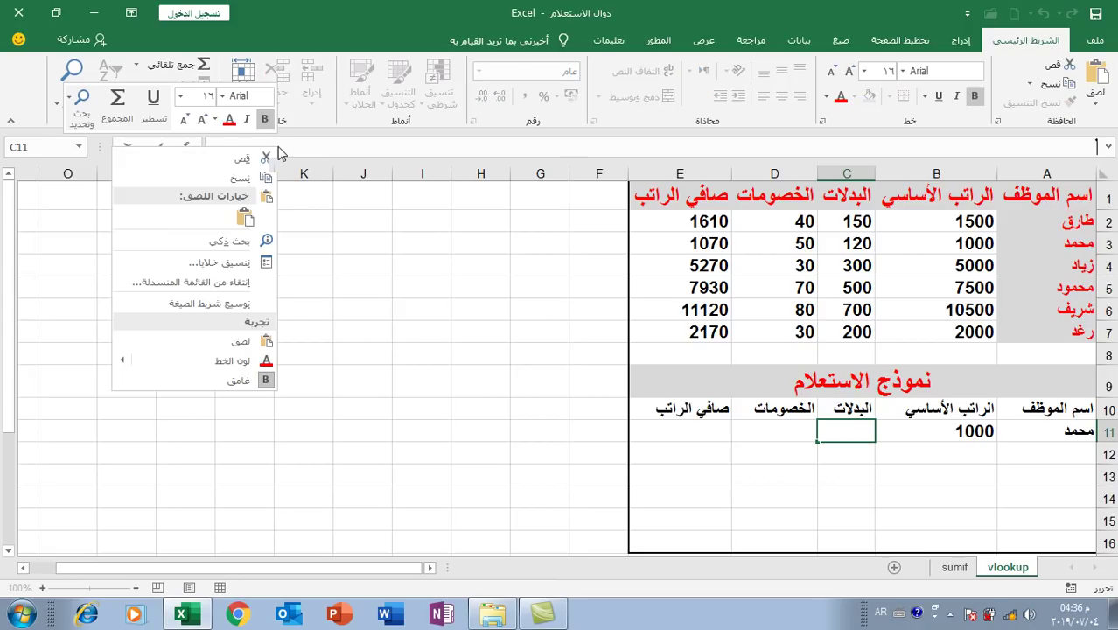
click(245, 221)
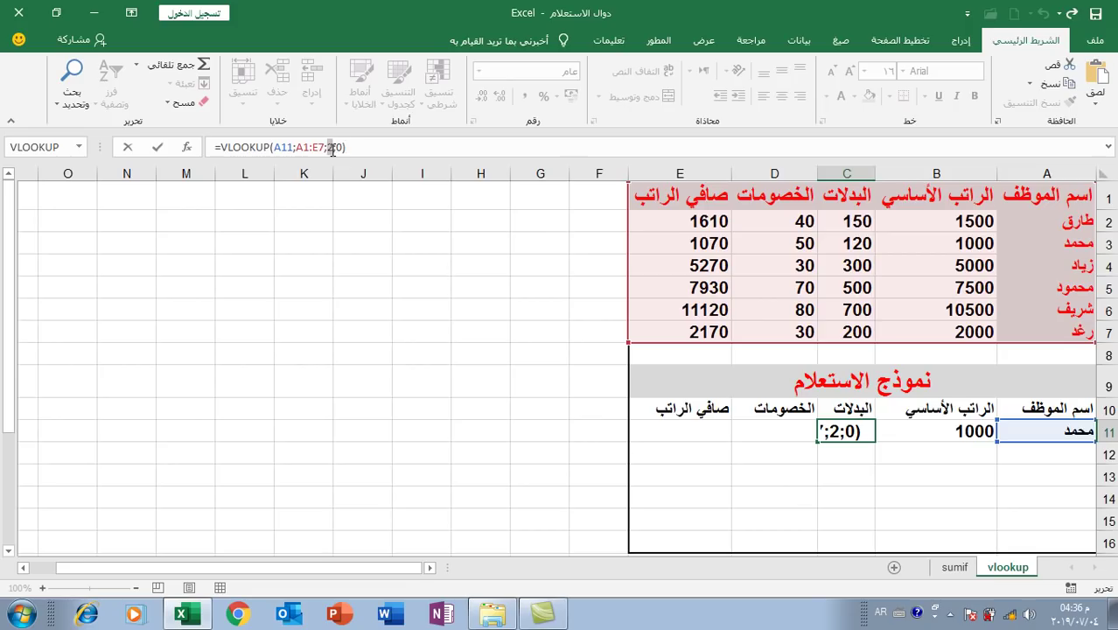
click(331, 146)
text(3)
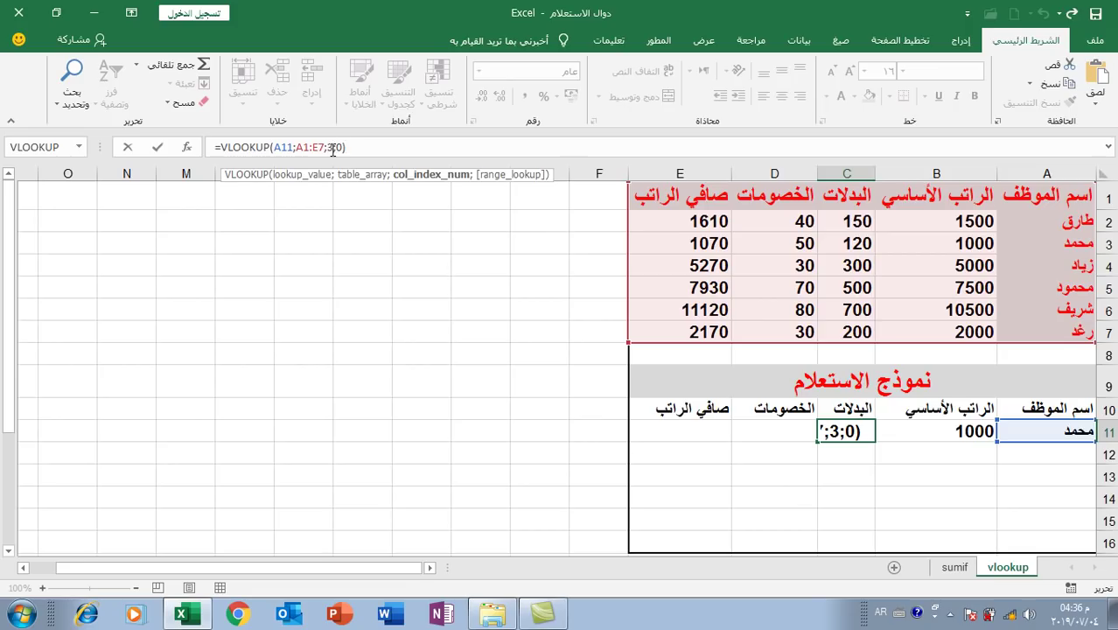
key(Return)
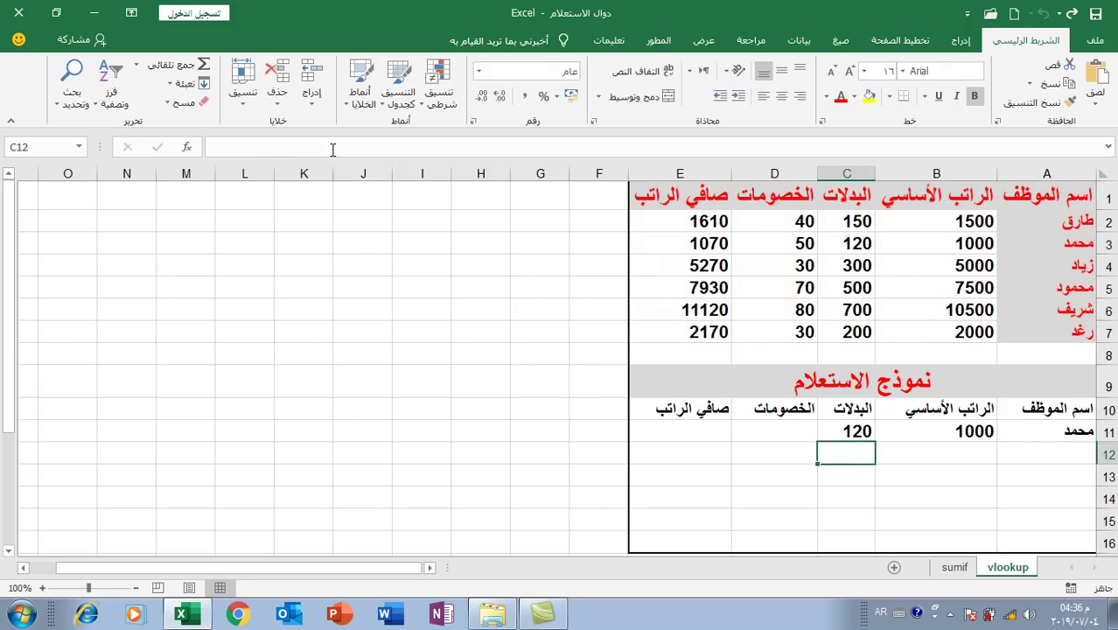
Step: Paste the formula into D11 with column index 4 to show deductions of 50
click(800, 429)
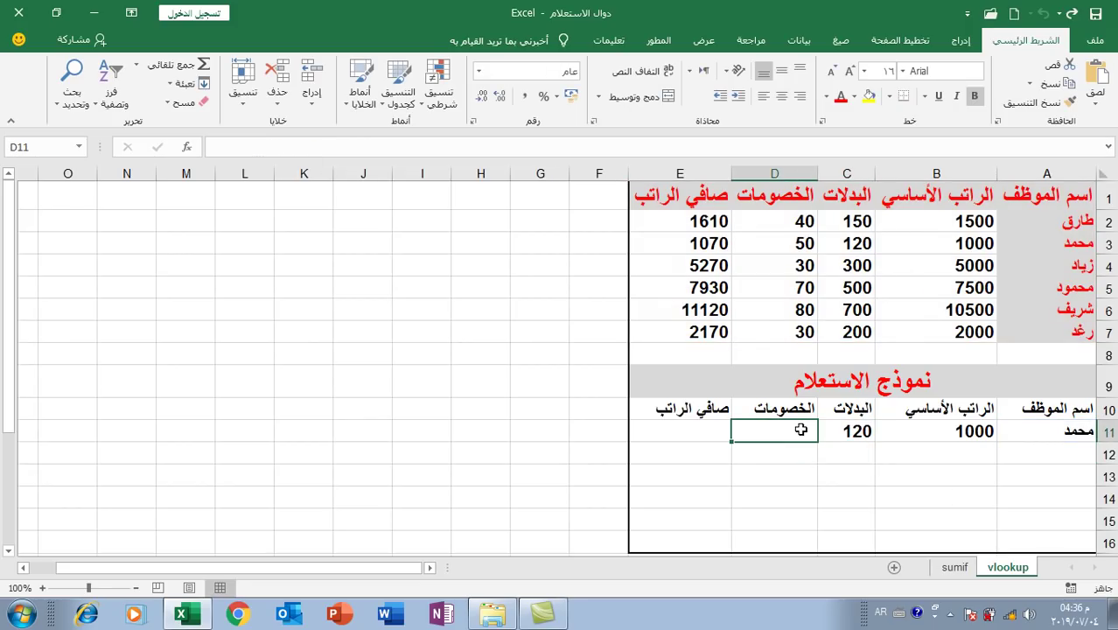
right_click(325, 150)
click(291, 221)
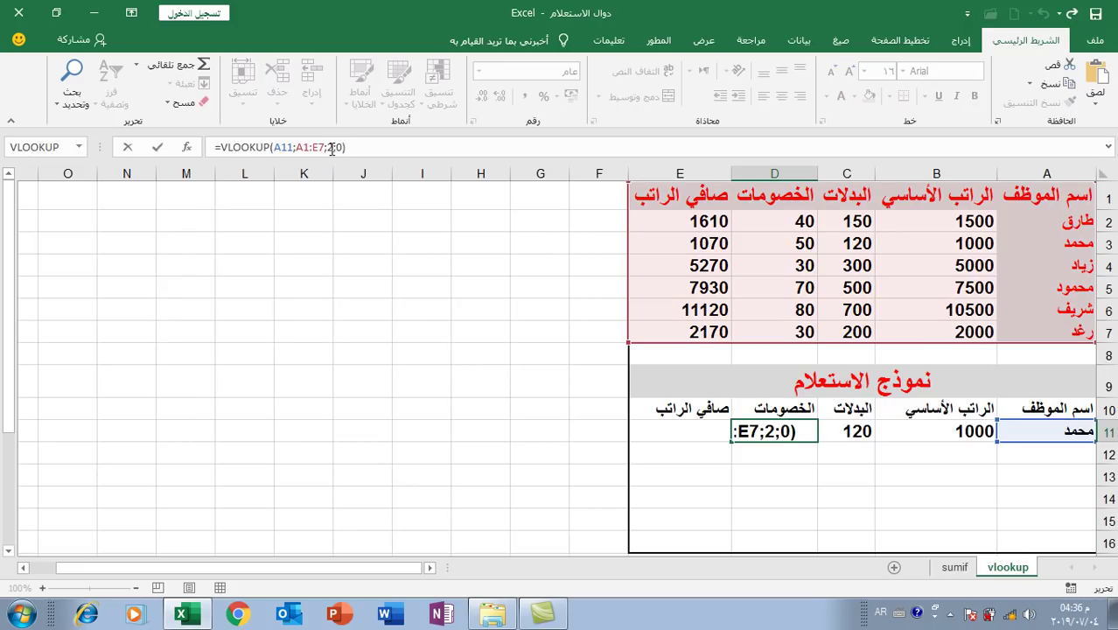
double_click(332, 148)
text(4)
key(Return)
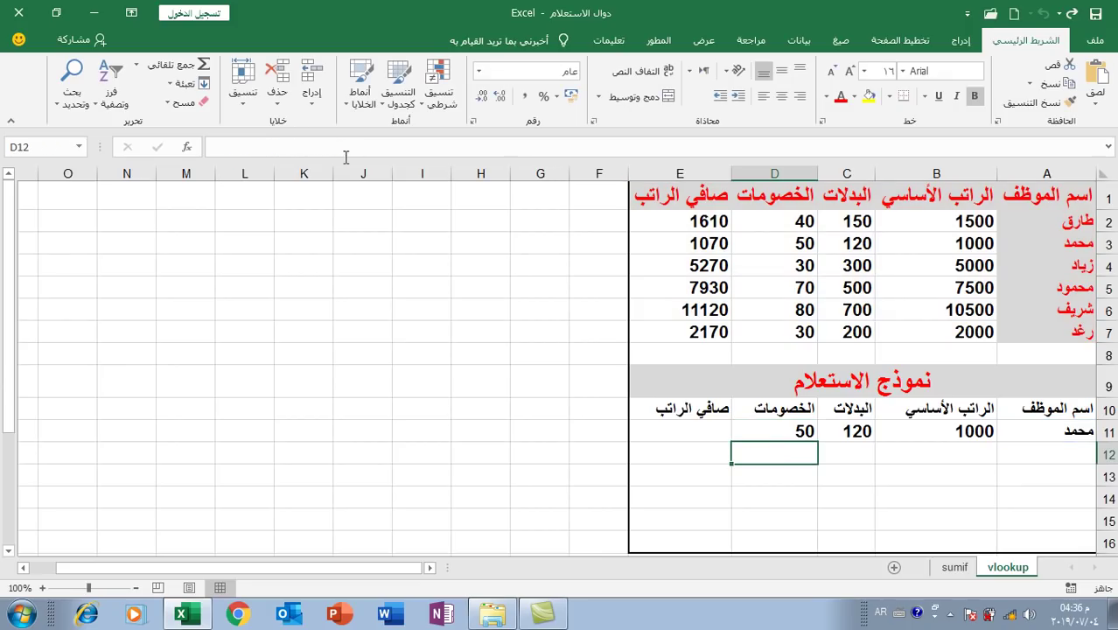
Step: Paste the formula into E11 with column index 5 to show net salary 1070
click(723, 427)
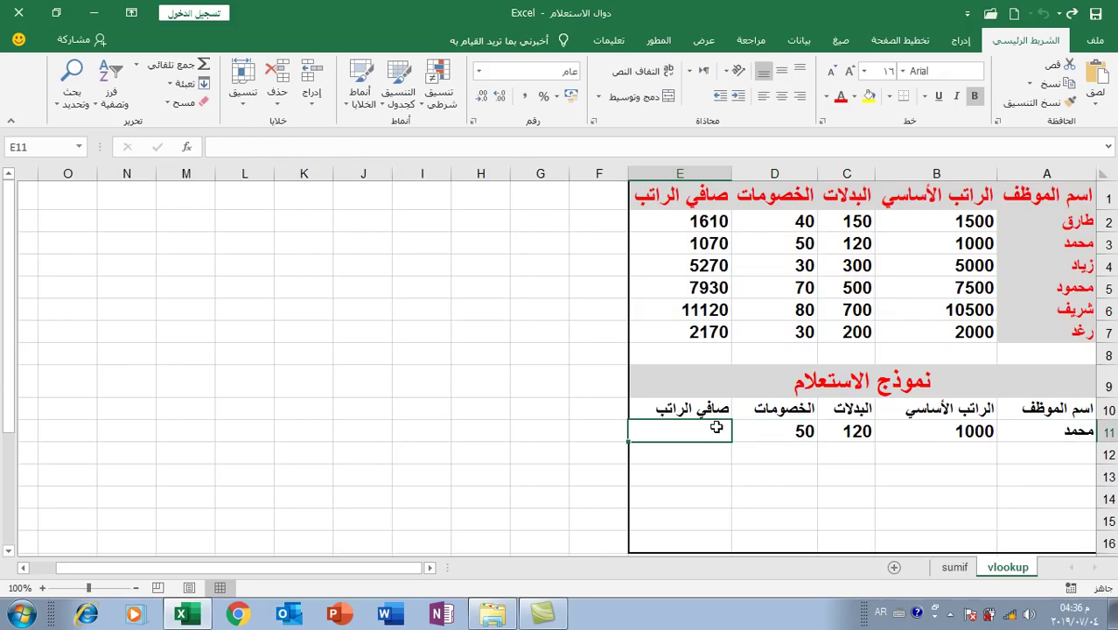
right_click(275, 146)
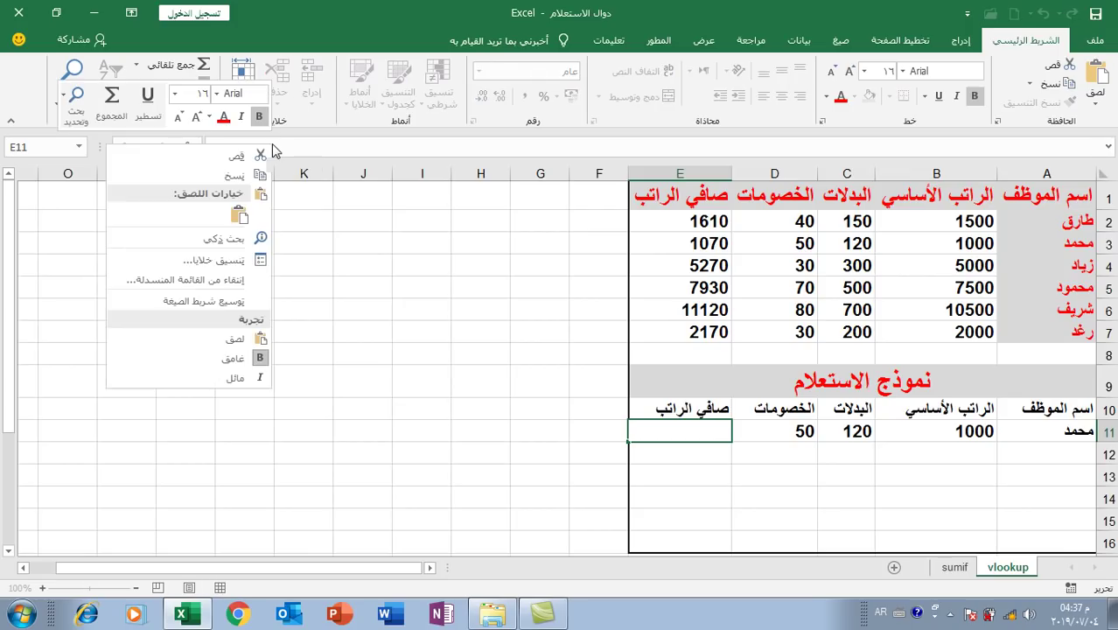
click(243, 217)
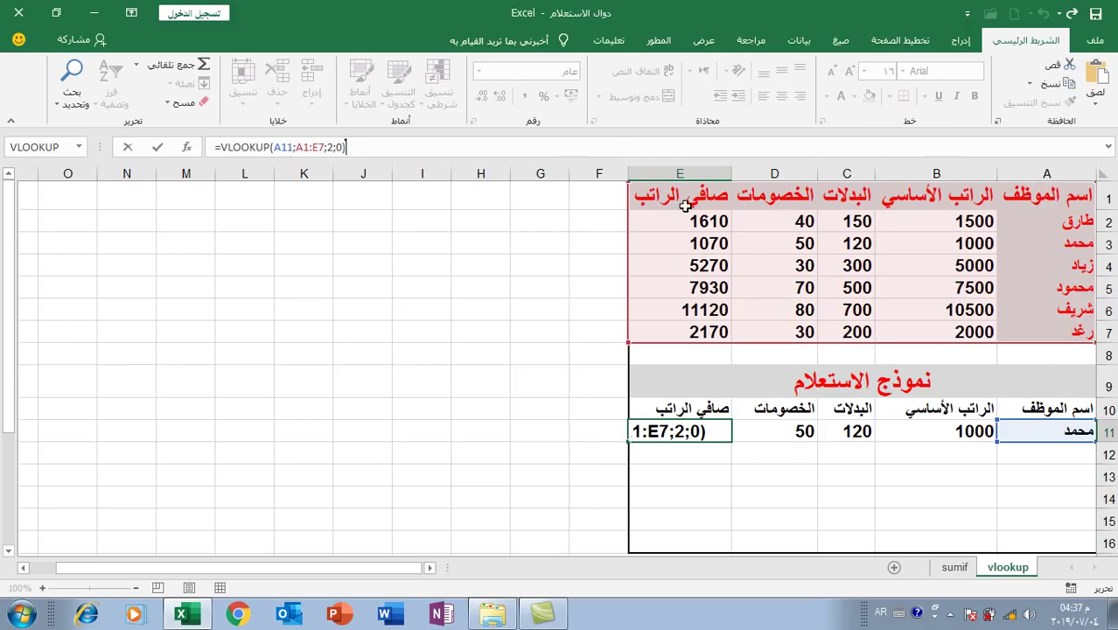
click(329, 147)
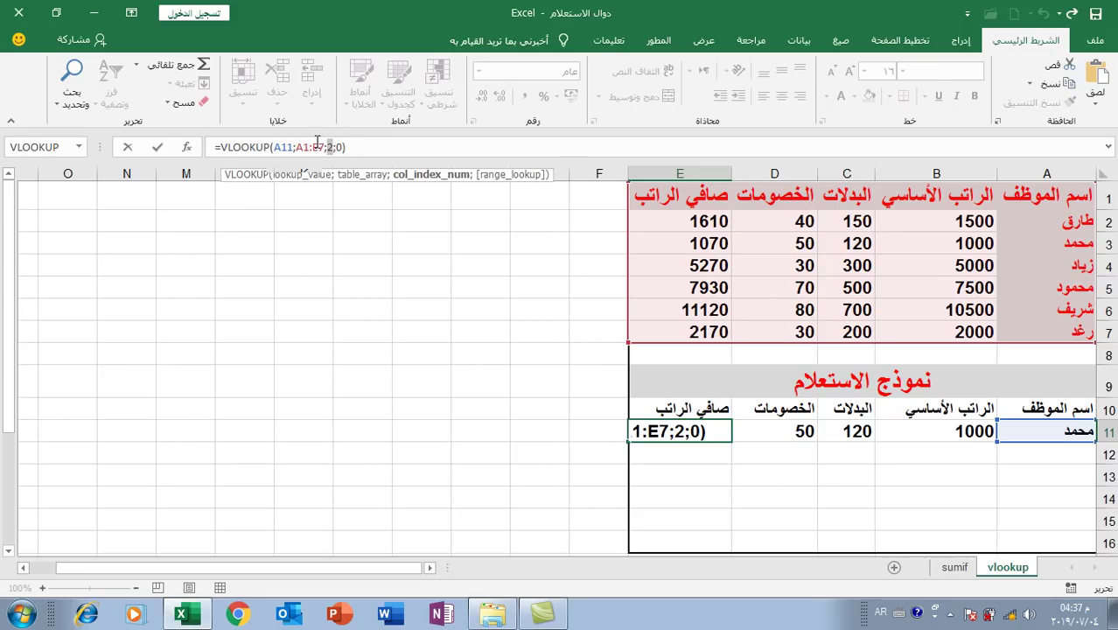
text(5)
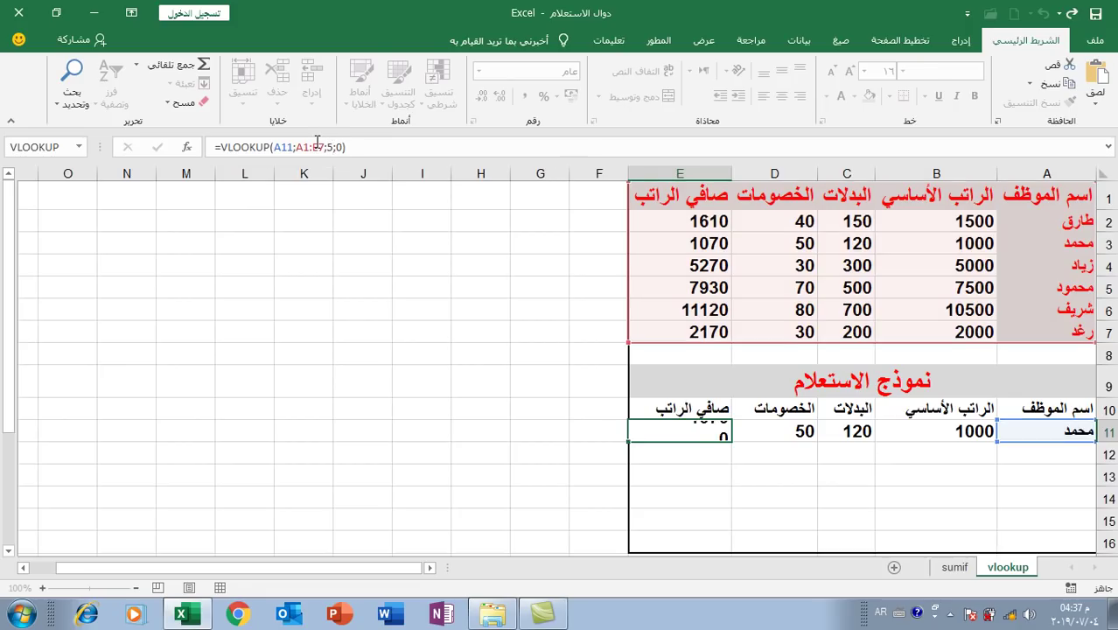
key(Return)
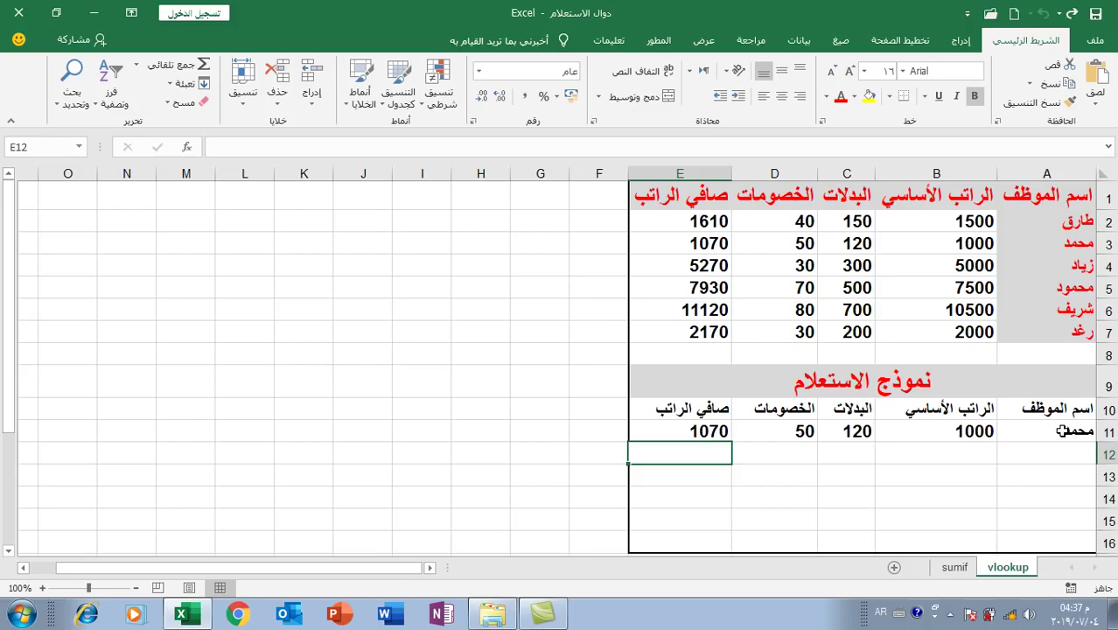
click(1060, 431)
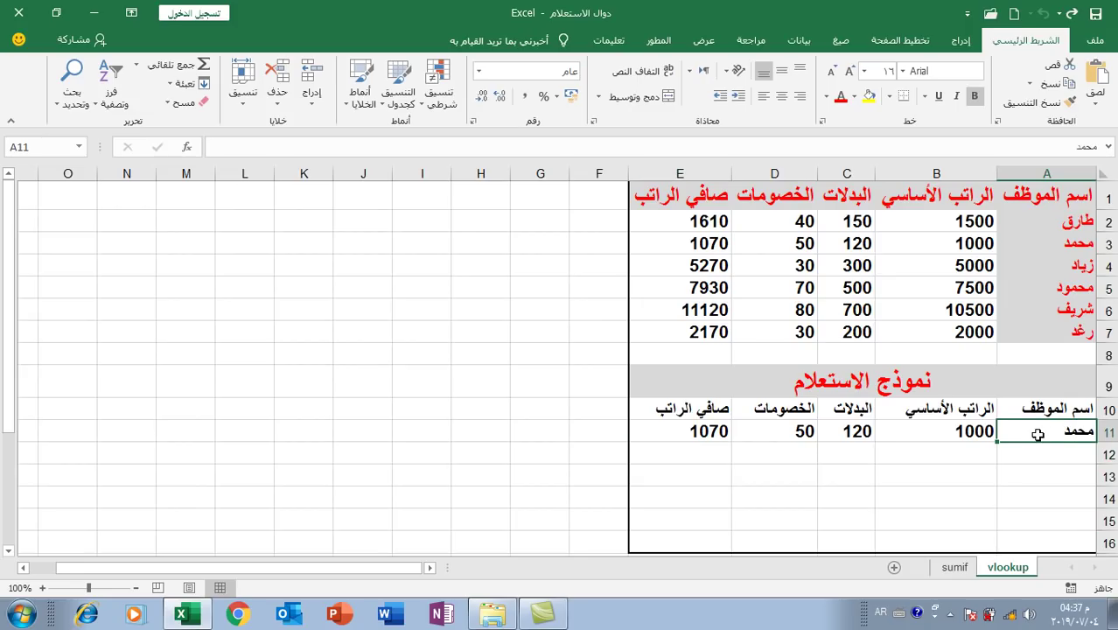
Step: Enter another employee name in A11 to refresh the lookup row
text(طارق)
key(Return)
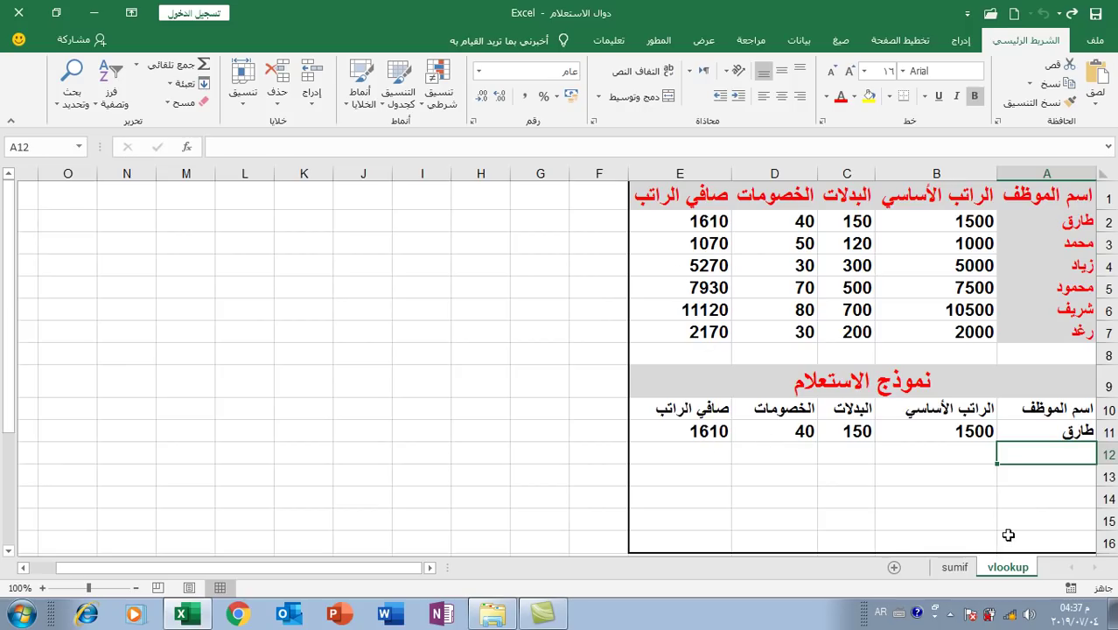
click(1025, 496)
click(1060, 433)
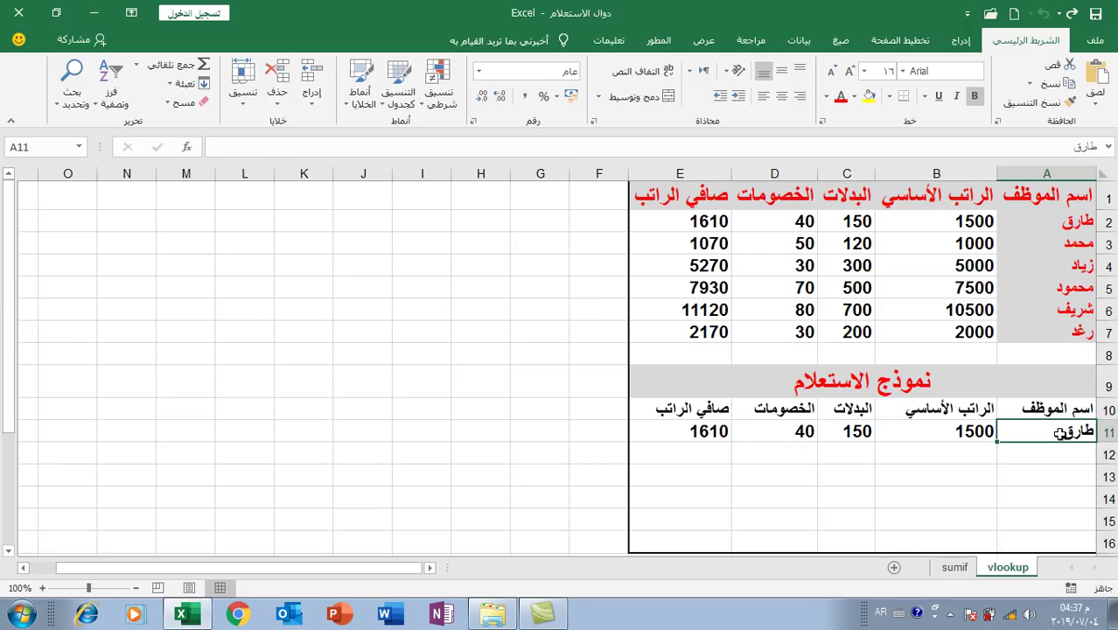
Step: Enter a third employee name, getting 10500, 700, 80 and 11120, and compare with row 6
text(شريف)
key(Return)
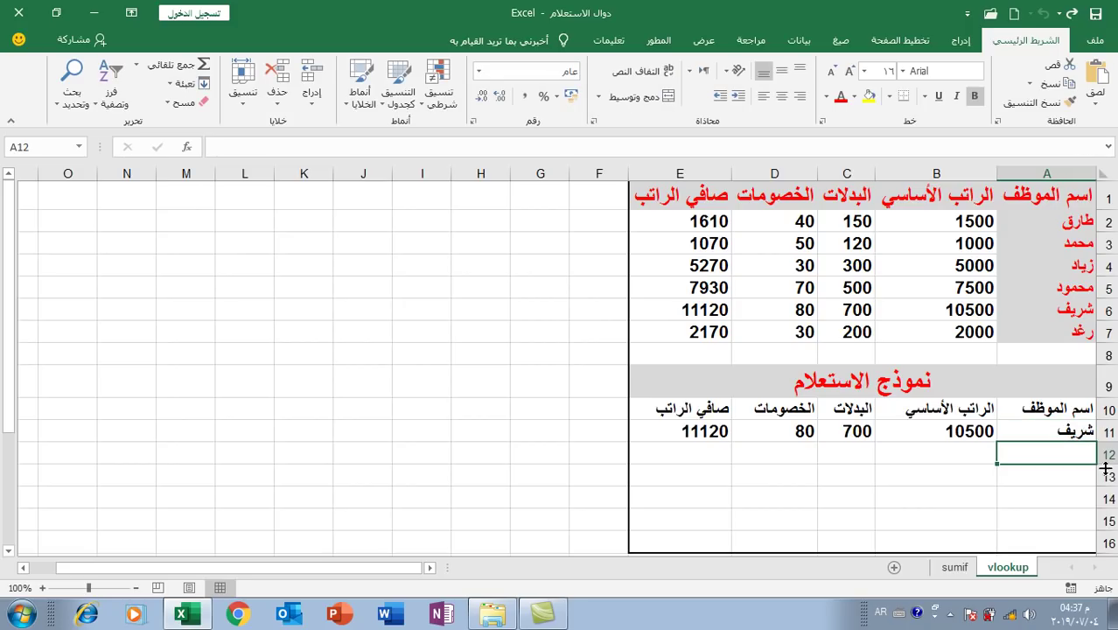
click(1107, 310)
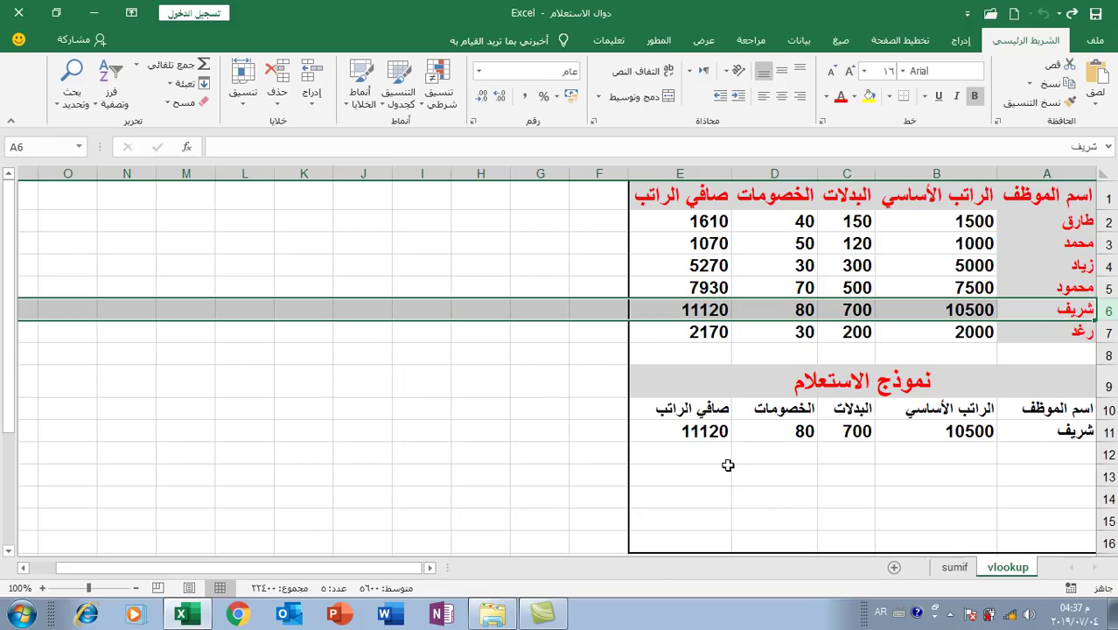
click(1037, 468)
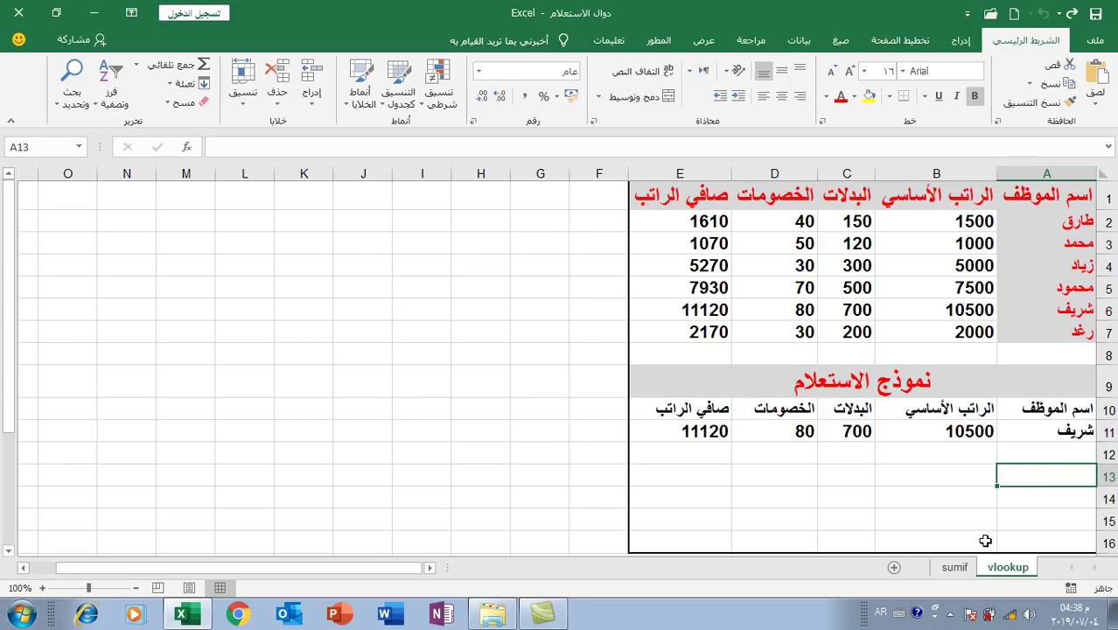
Step: Open the sumif sheet and select the name cell B12, then the salary result cell B13
click(954, 567)
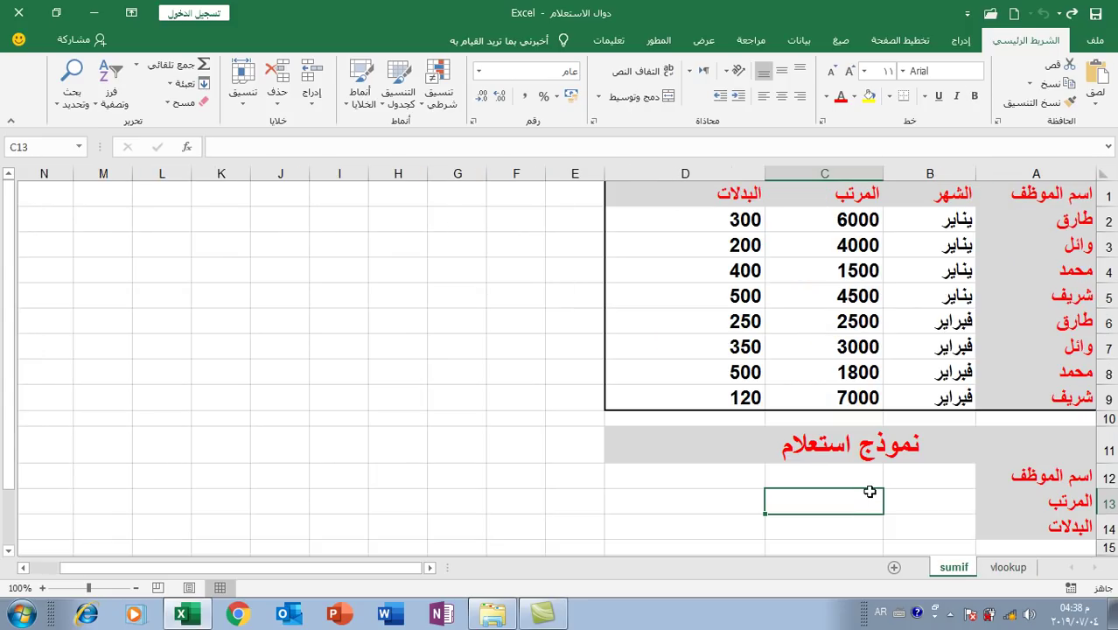
click(926, 482)
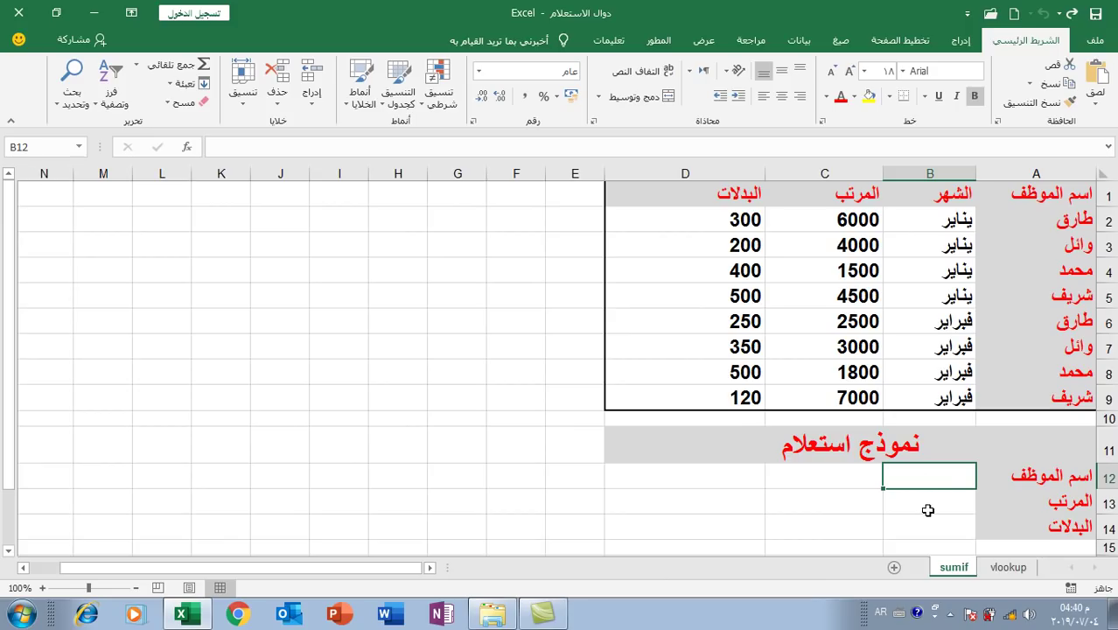
click(925, 508)
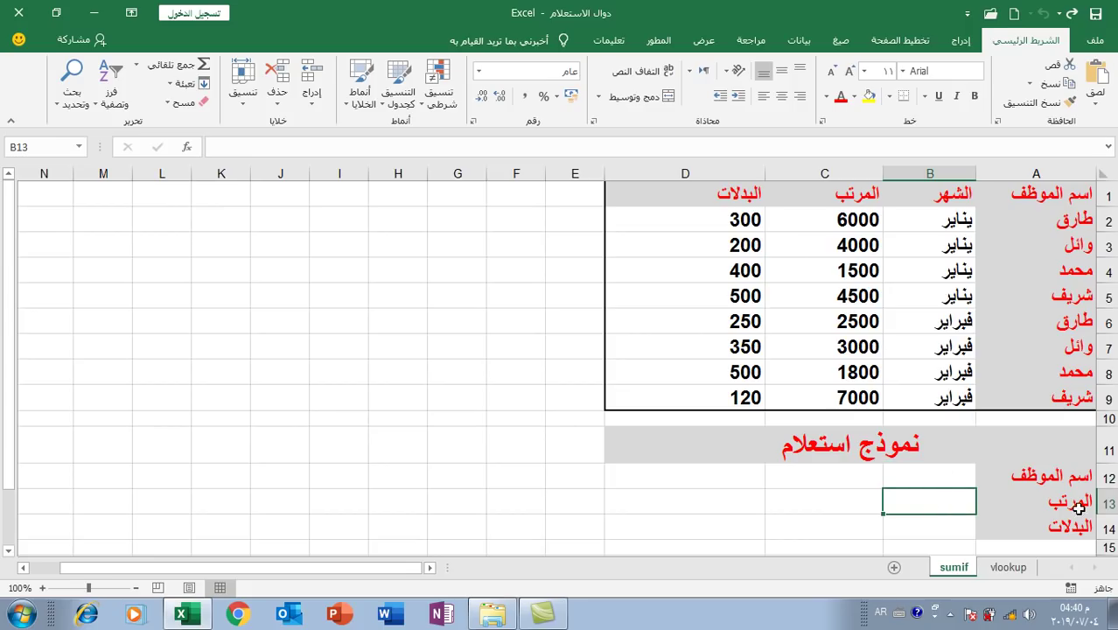
click(933, 474)
click(935, 504)
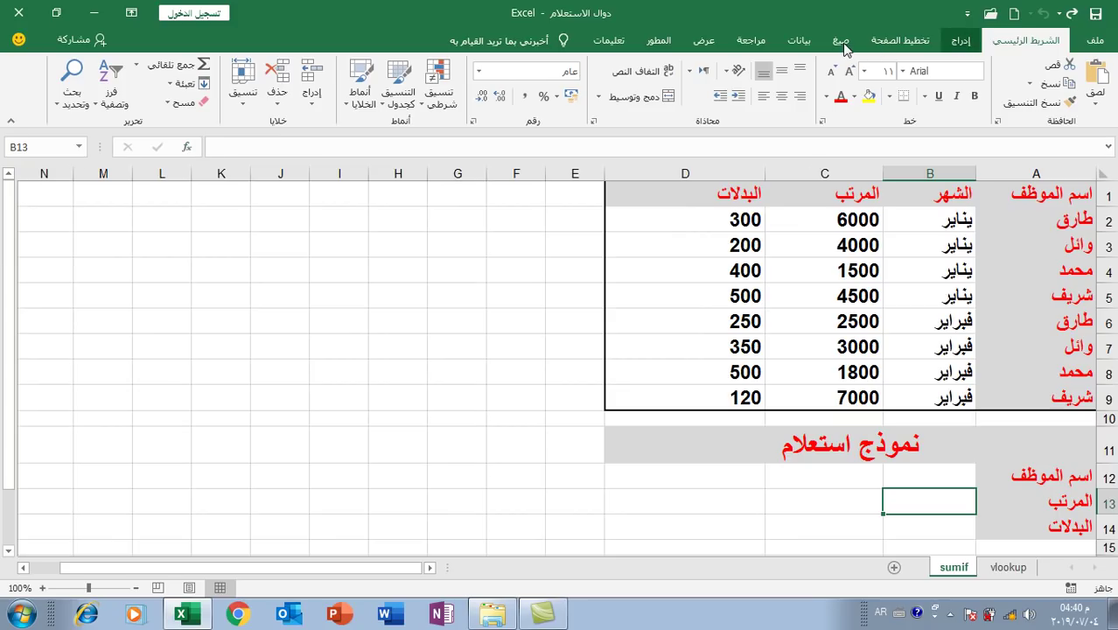
Step: Open Insert Function for B13, filter to Math & Trig, and move down to SUMIF
scroll(840, 43, down, 1)
scroll(841, 43, down, 1)
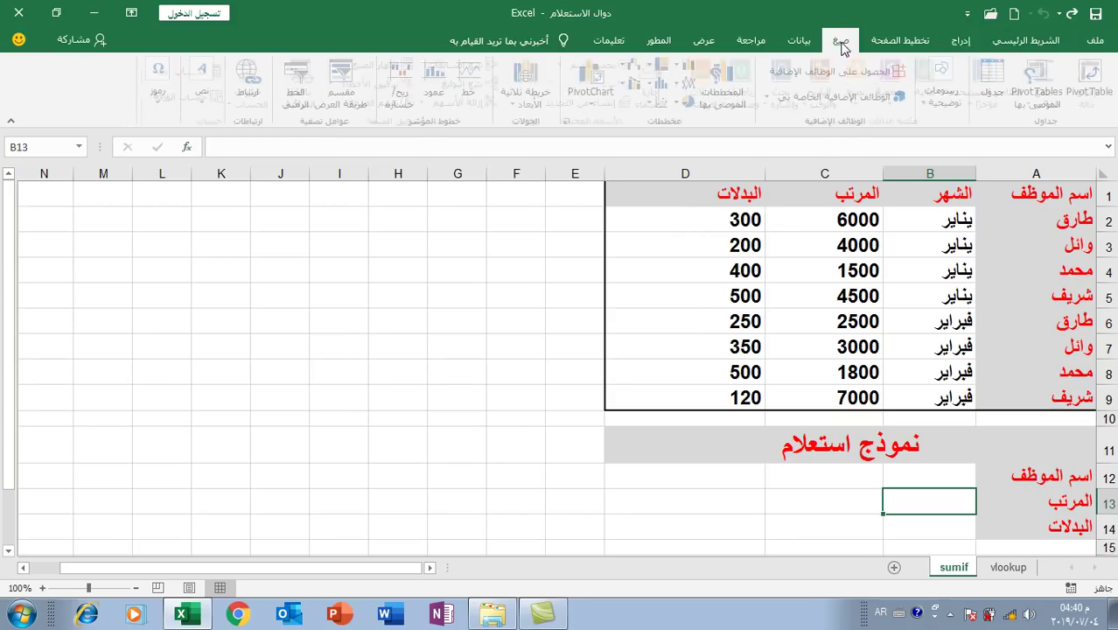
scroll(843, 48, down, 1)
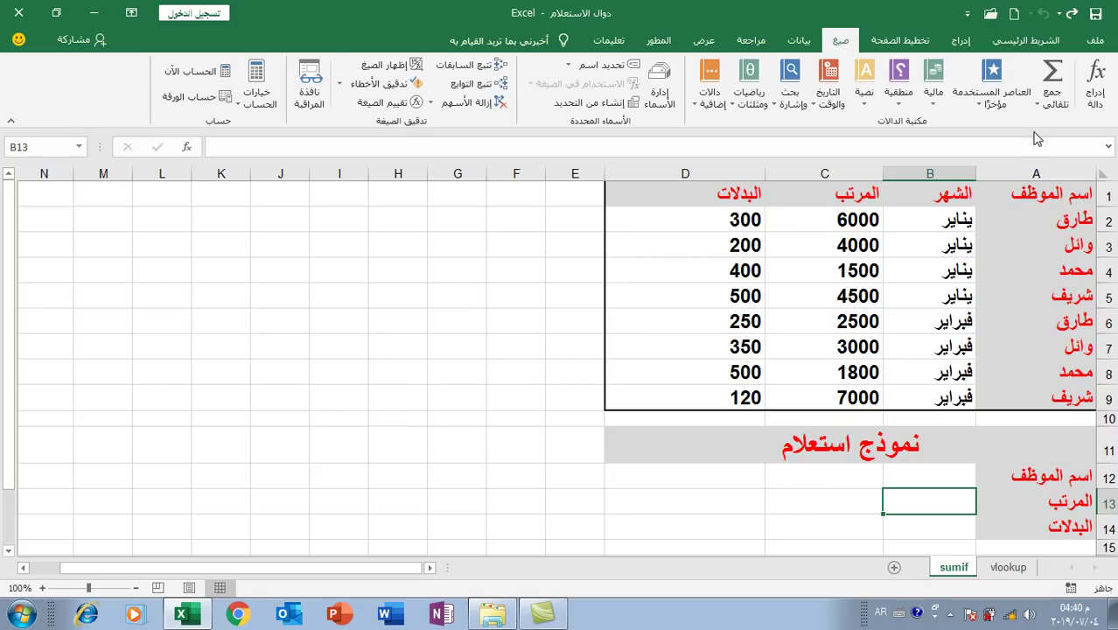
click(1094, 88)
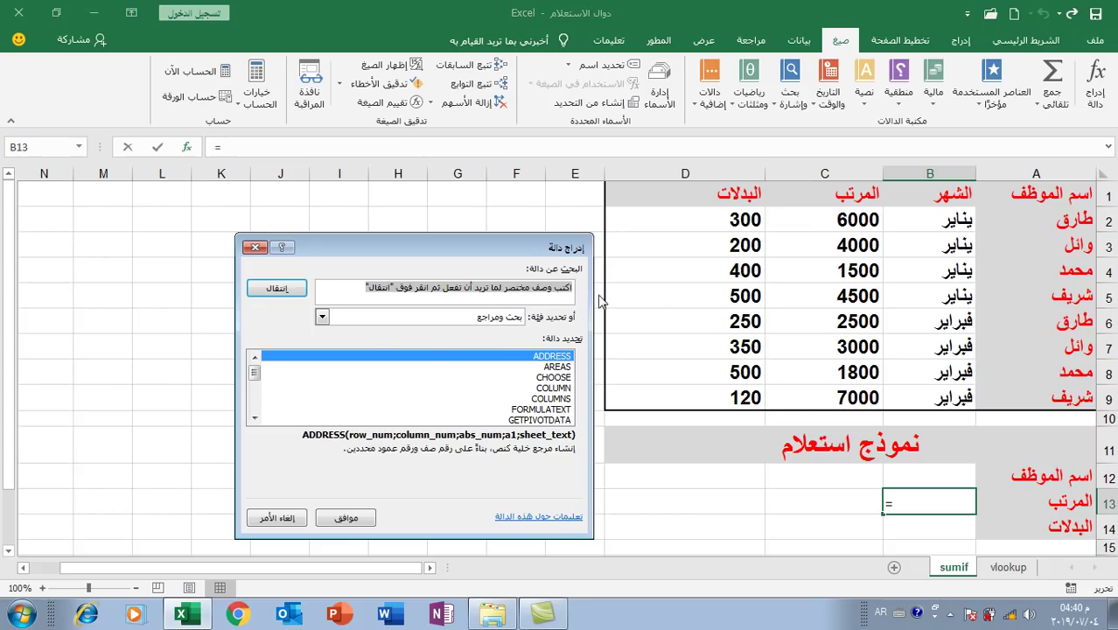
click(322, 318)
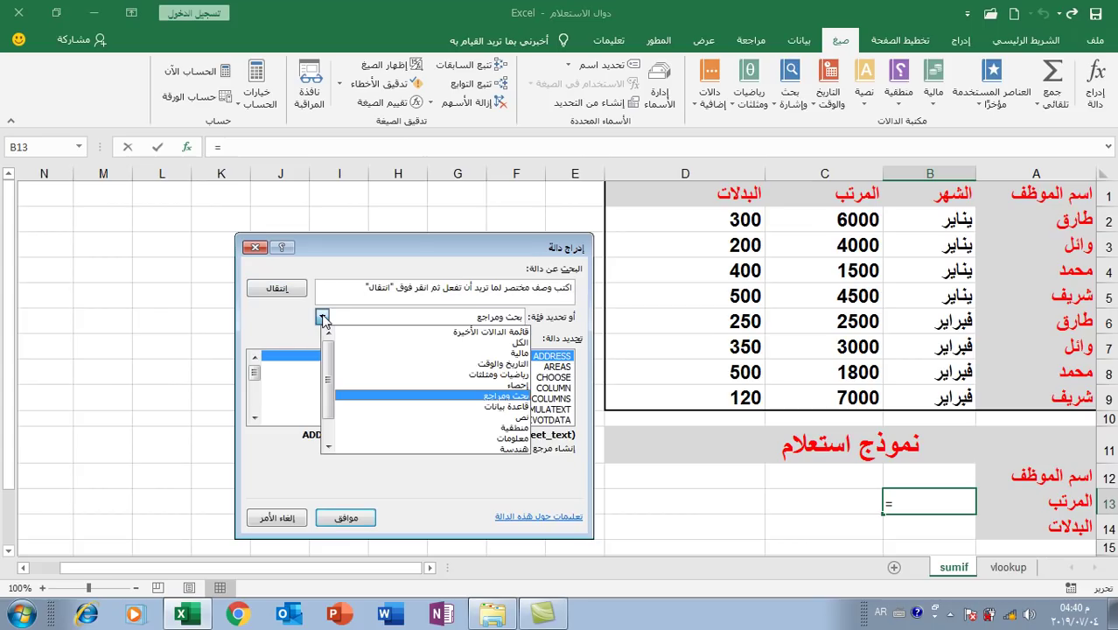
click(450, 374)
click(546, 388)
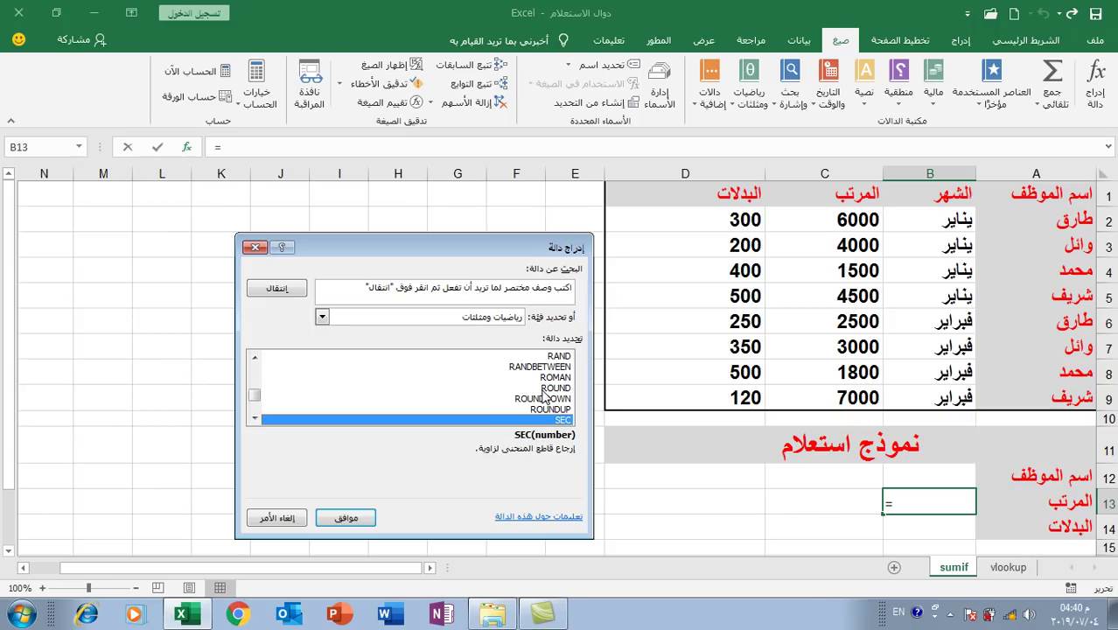
key(Down)
key(Down)
key(Down)
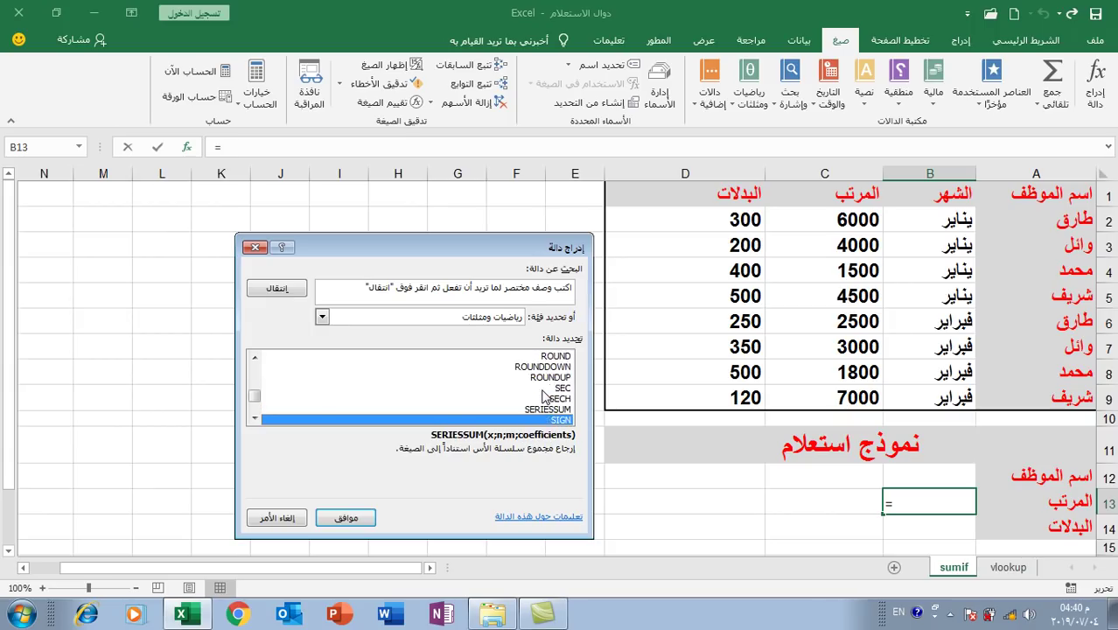
key(Down)
key(Down)
key(Down)
key(Down)
key(Down)
key(Down)
key(Down)
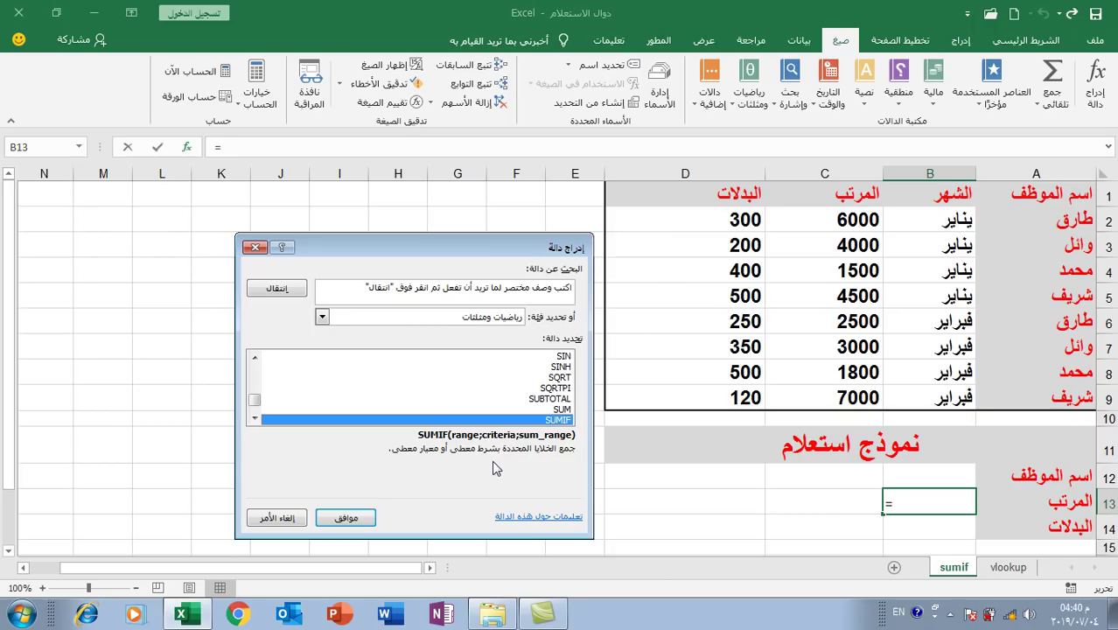
Step: Build =SUMIF(A1:D9;B12;C1:C9) in B13 to total salaries for the name in B12
click(344, 518)
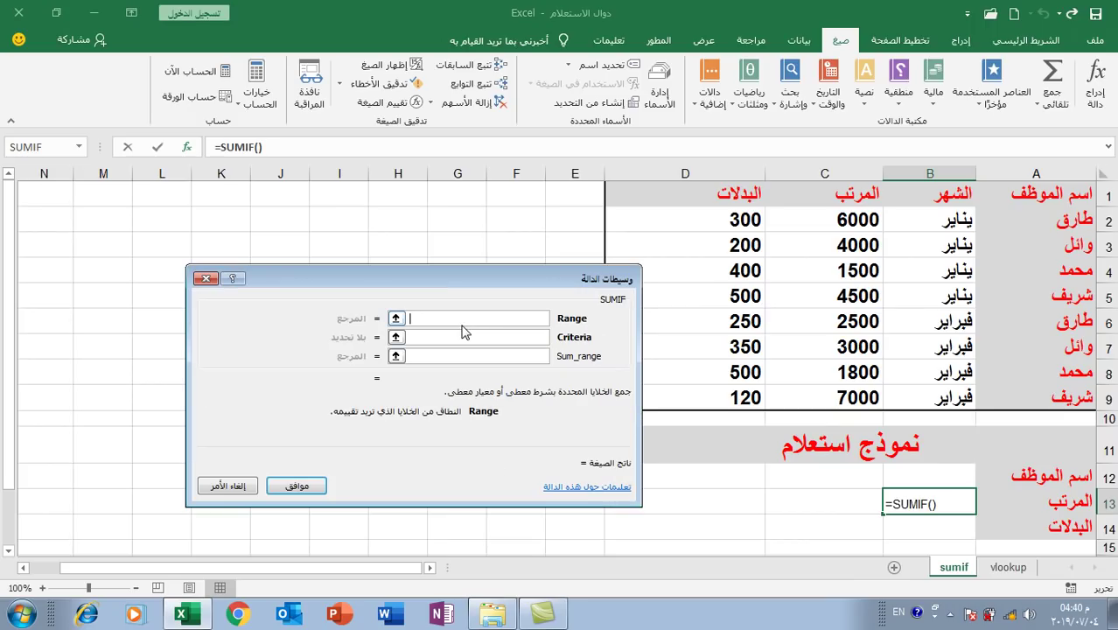
mouse_move(1069, 193)
mouse_down()
mouse_move(910, 199)
mouse_move(697, 389)
mouse_up()
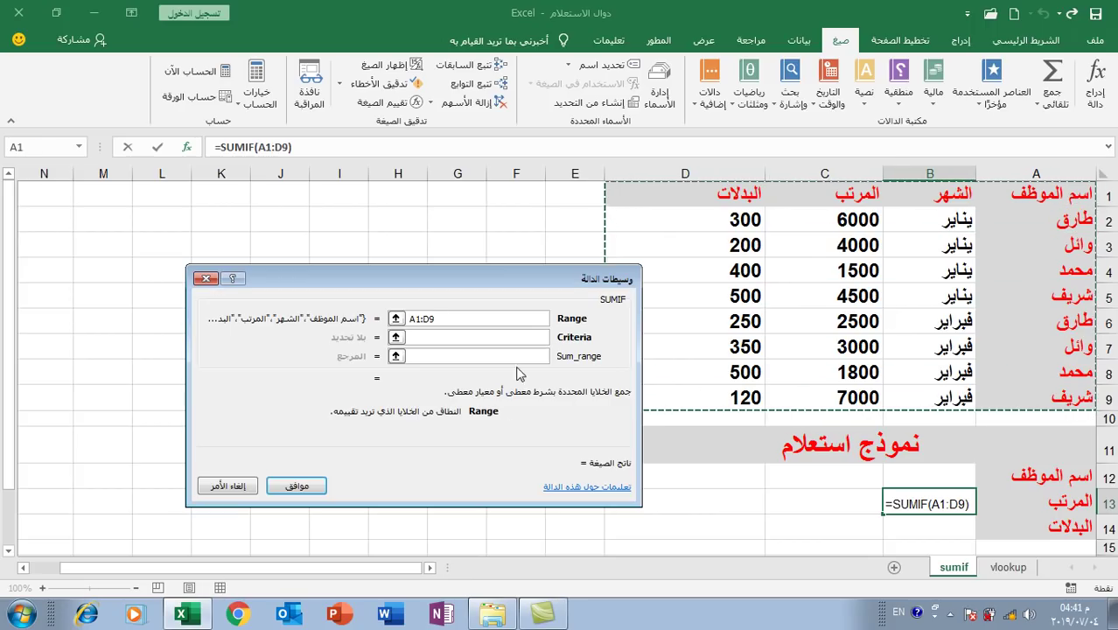
click(470, 336)
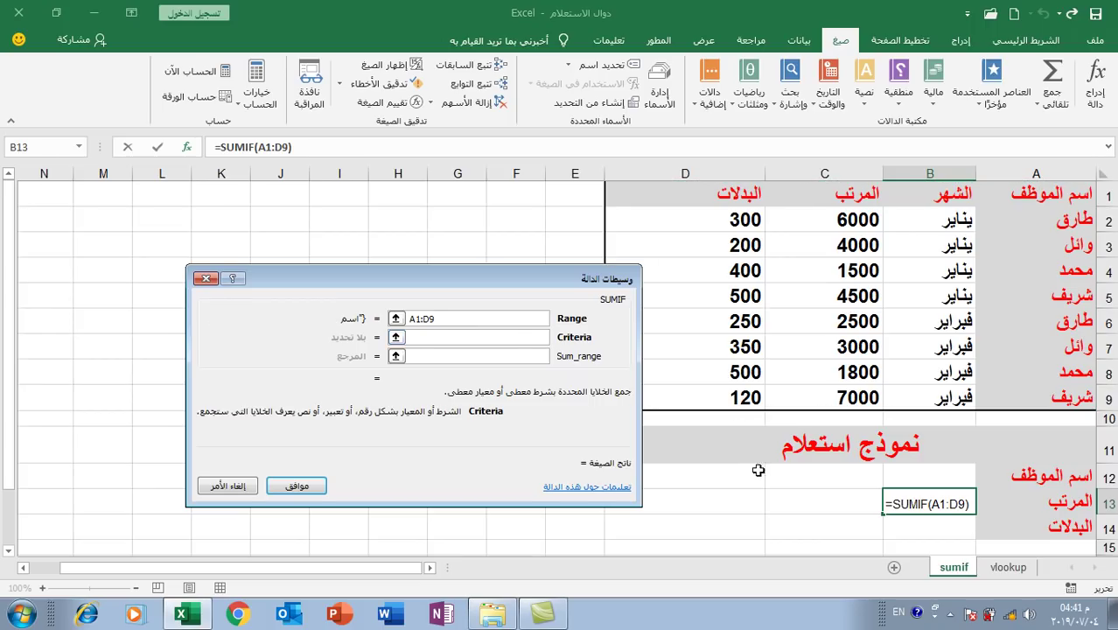
click(915, 477)
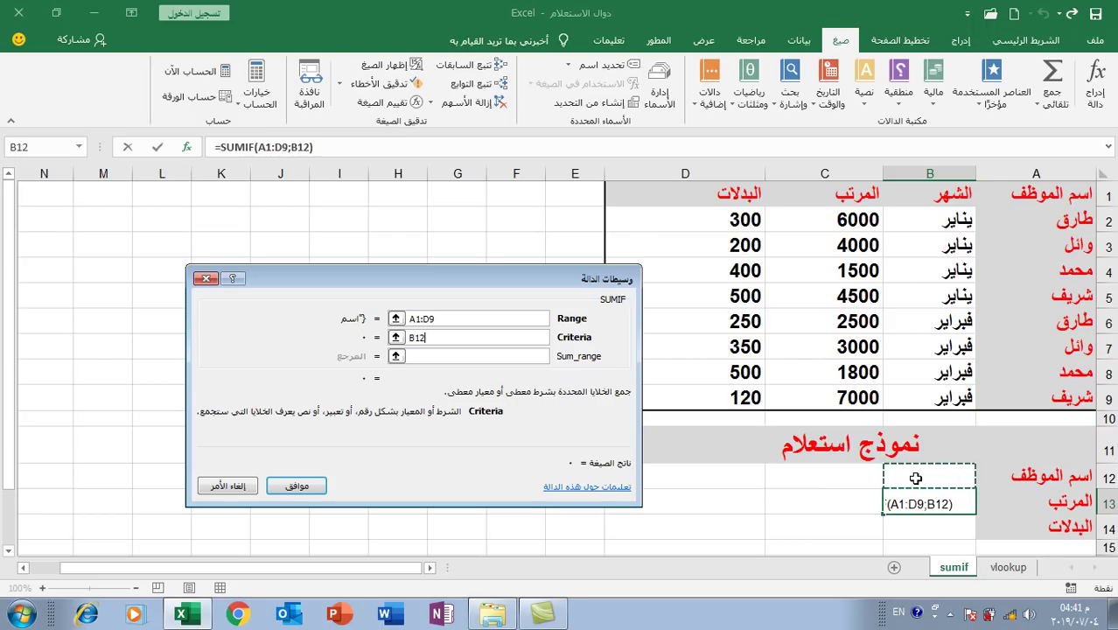
click(450, 355)
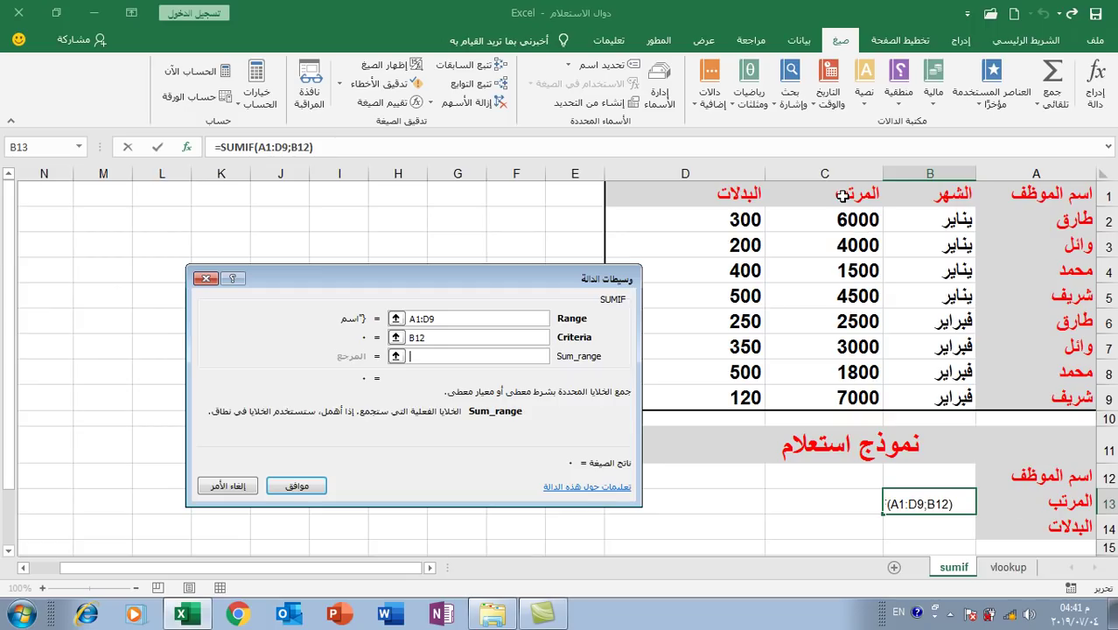
drag(842, 196, 846, 396)
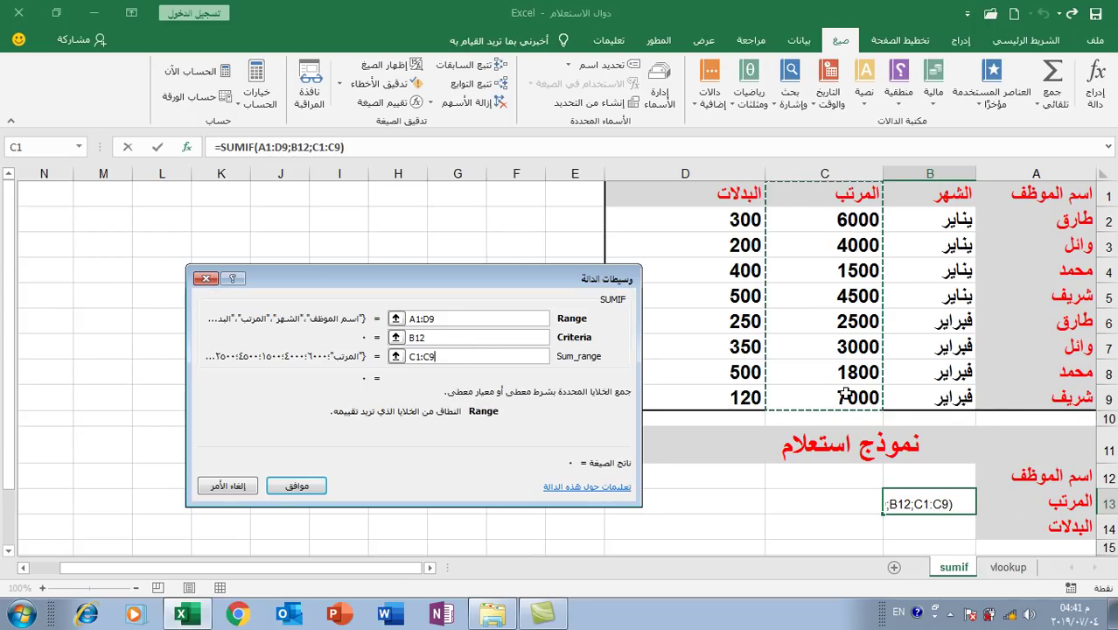
click(310, 487)
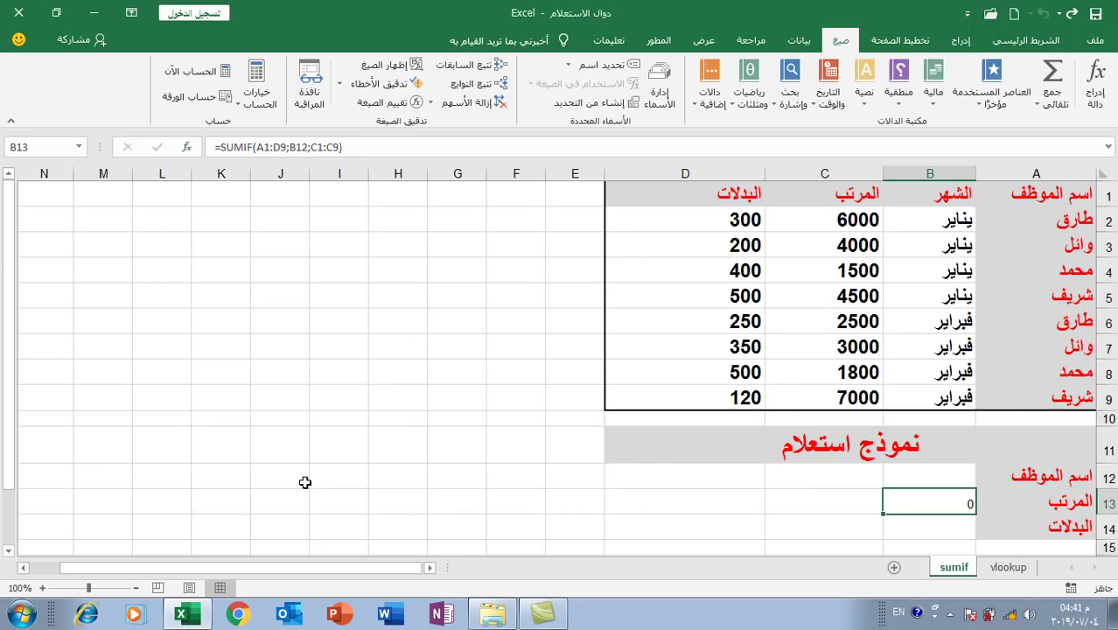
Step: Enter the row 2 employee's name in B12 to recalculate the salary total
click(936, 478)
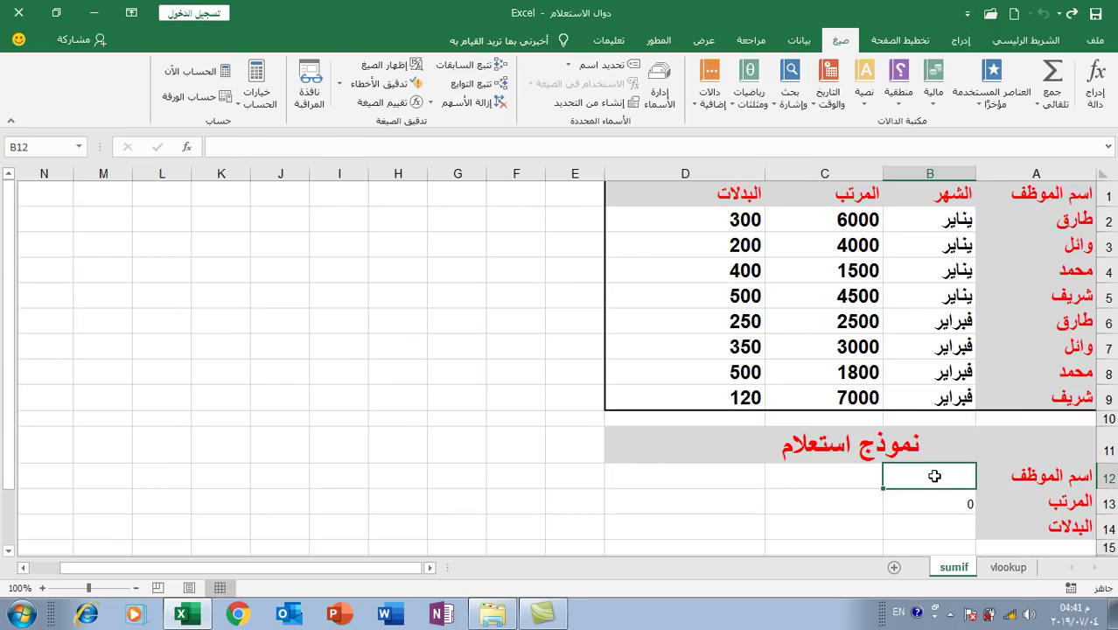
key(alt+shift)
text(طارق)
key(Return)
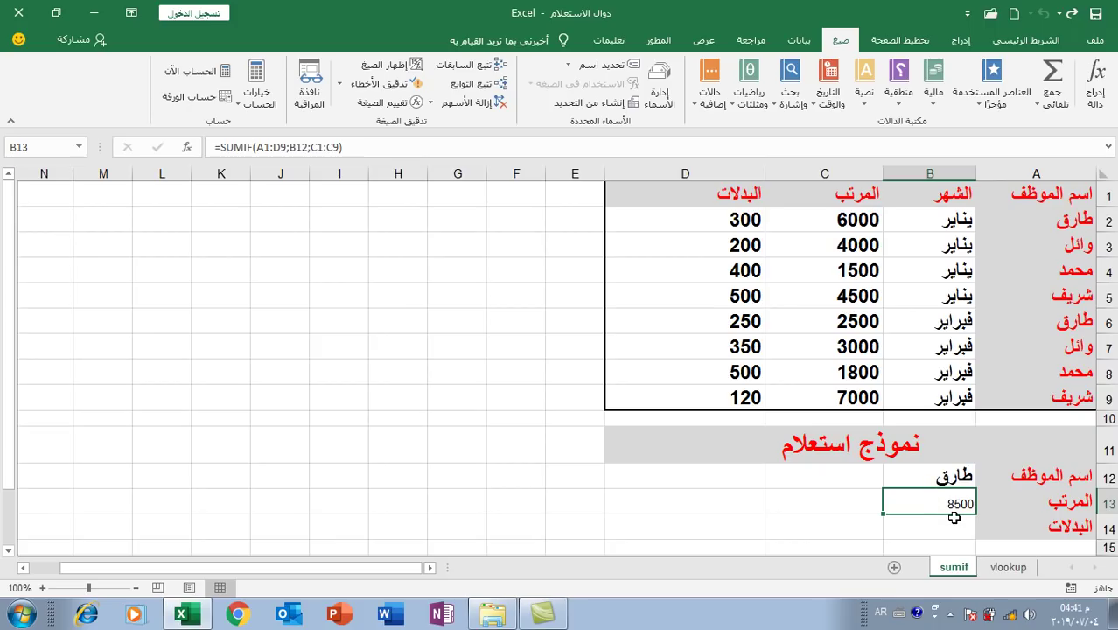
Step: Check B13's 8500 against the salaries 6000 in C2 and 2500 in C6
click(1107, 220)
click(838, 216)
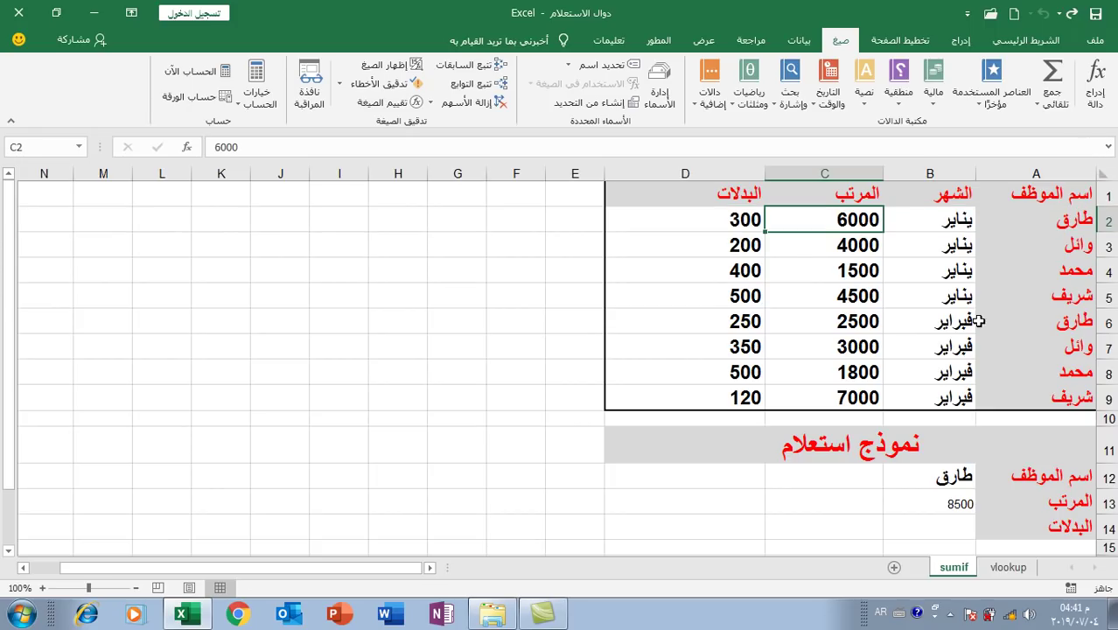
click(842, 325)
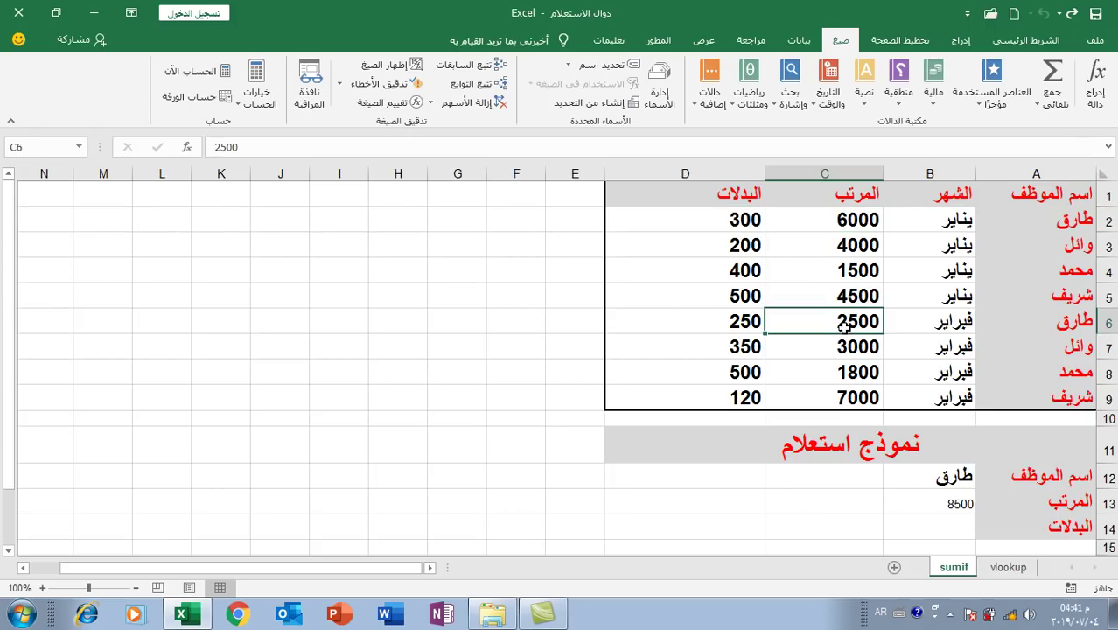
click(842, 224)
click(836, 321)
click(952, 521)
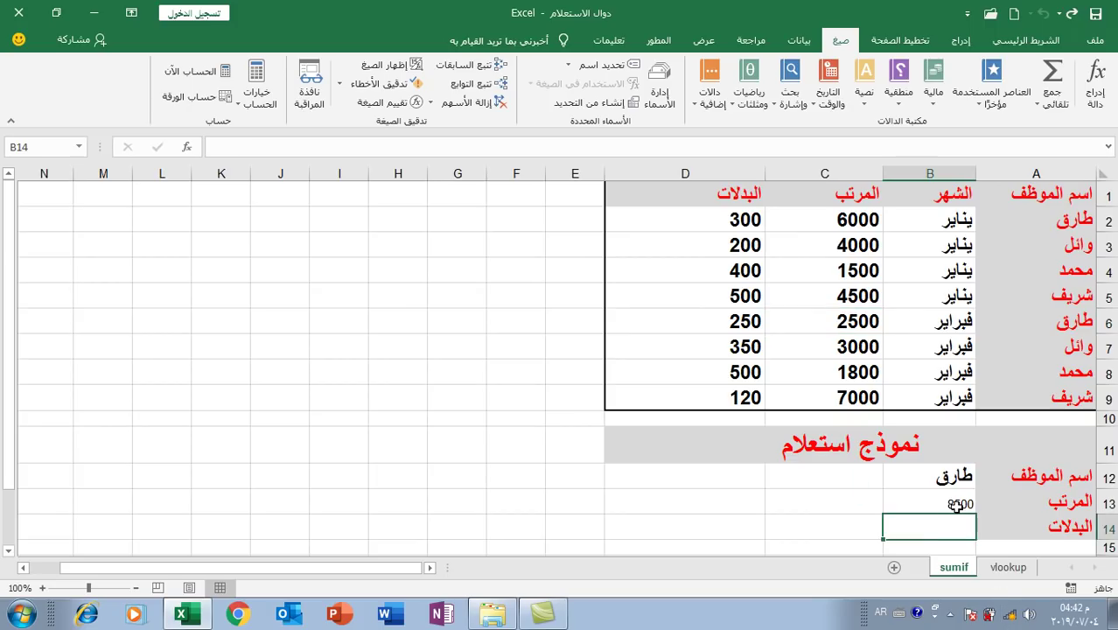
click(954, 505)
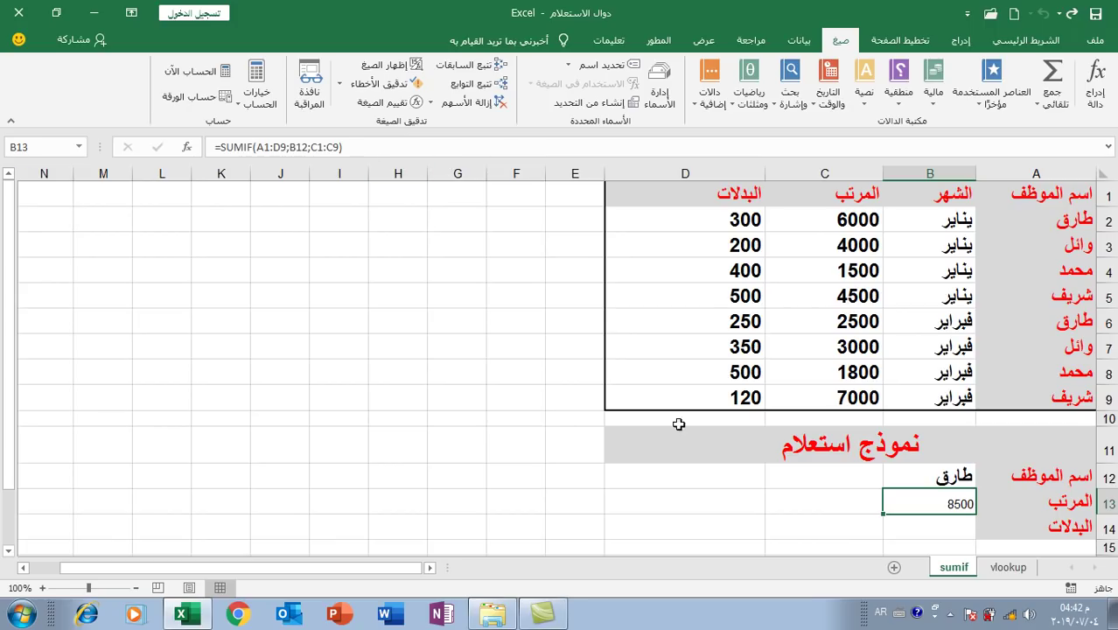
Step: Select B14 and choose SUMIF from the Most Recently Used functions
click(935, 528)
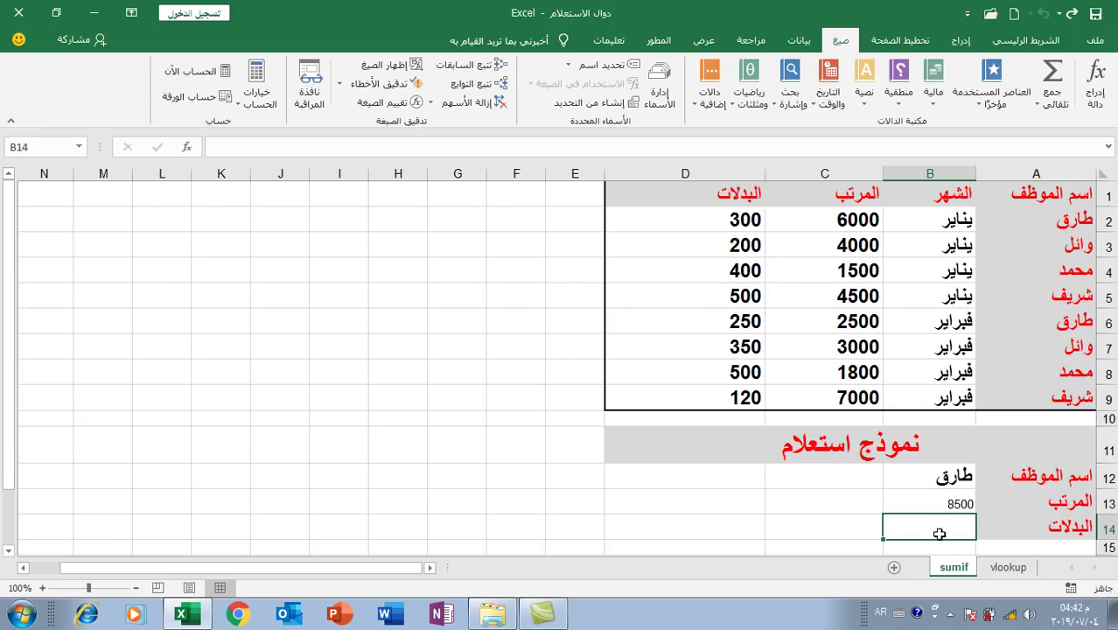
click(188, 148)
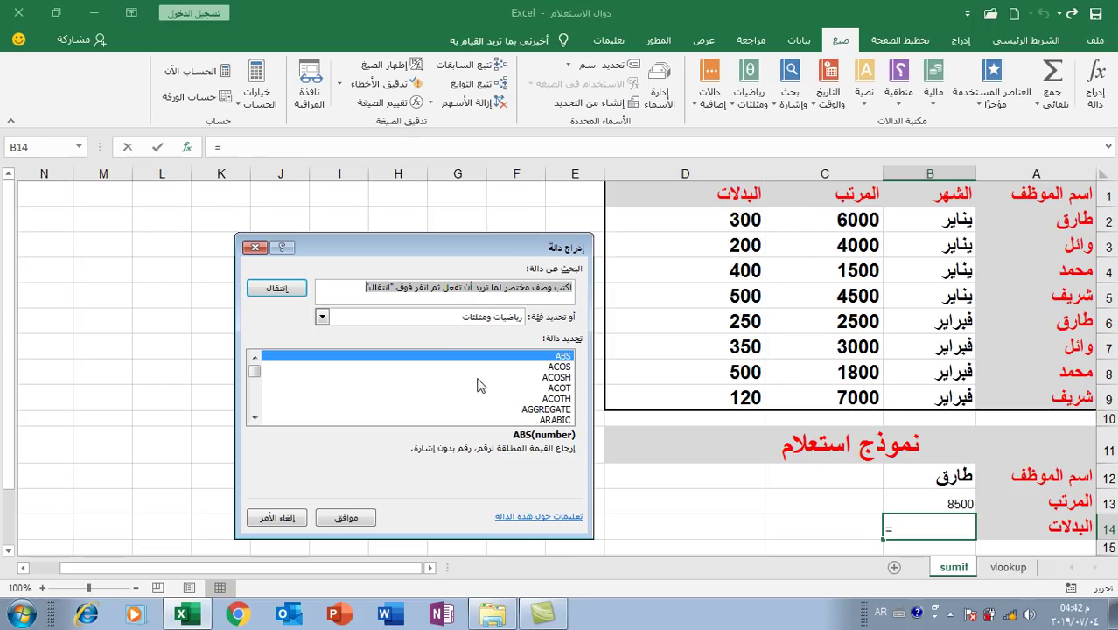
click(373, 318)
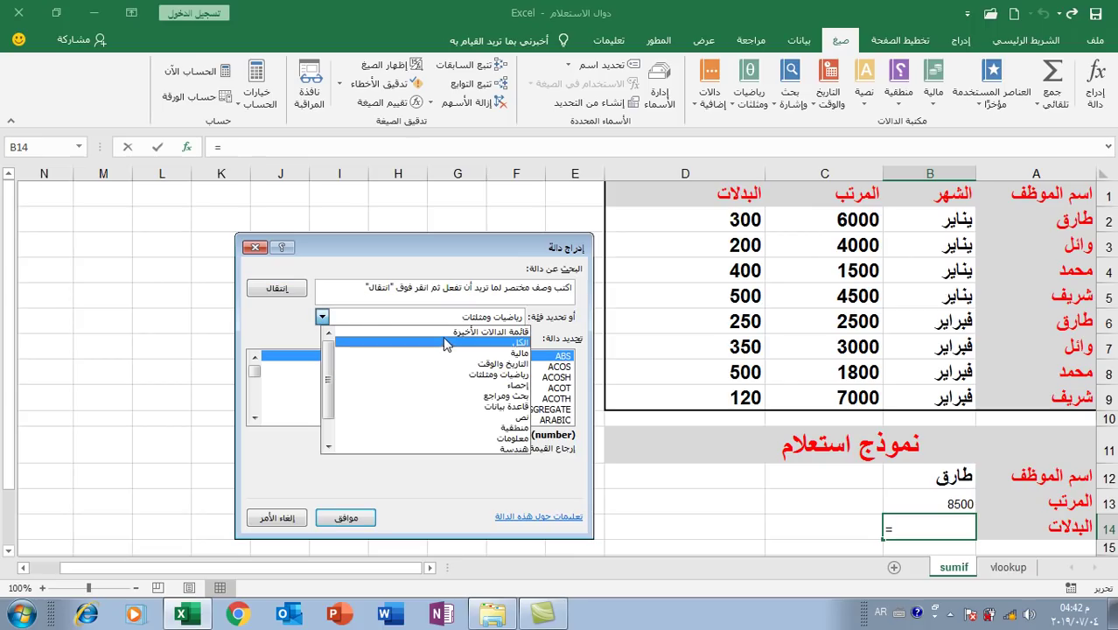
click(444, 332)
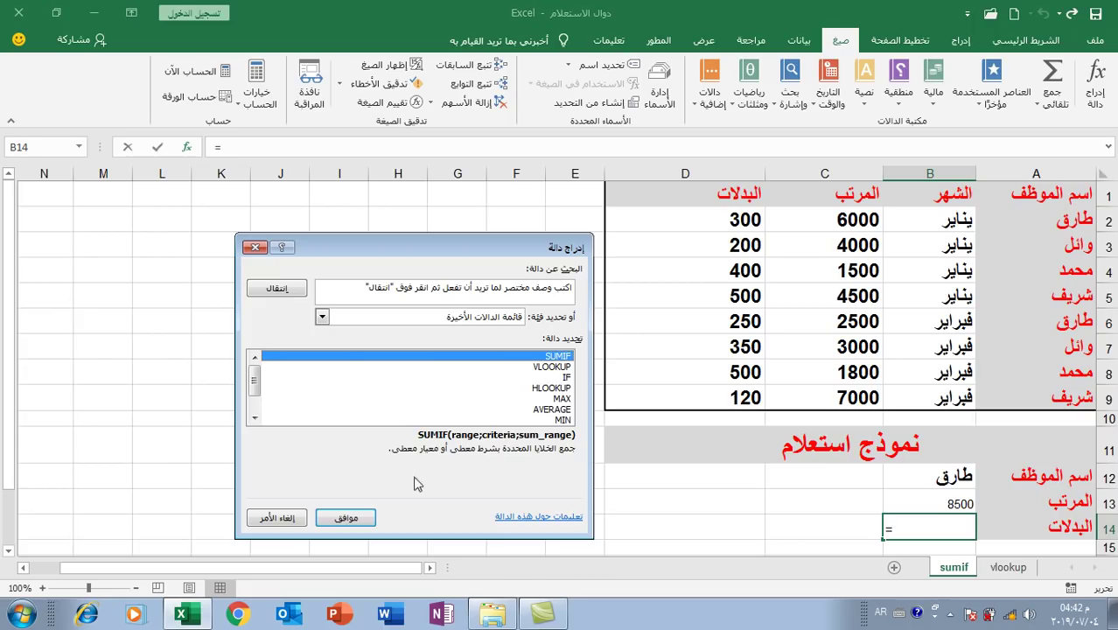
click(360, 520)
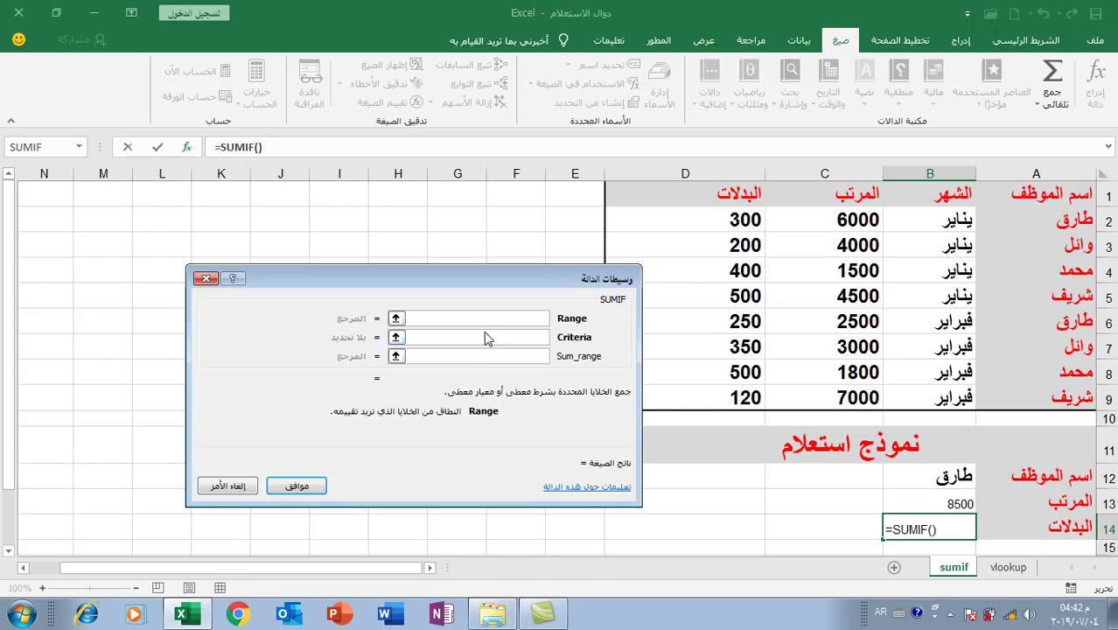
Step: Set SUMIF range A1:D9, criteria B12 and sum range D1:D9, previewing allowances of 550
mouse_move(1057, 193)
mouse_down()
mouse_move(709, 252)
mouse_move(708, 398)
mouse_up()
click(455, 336)
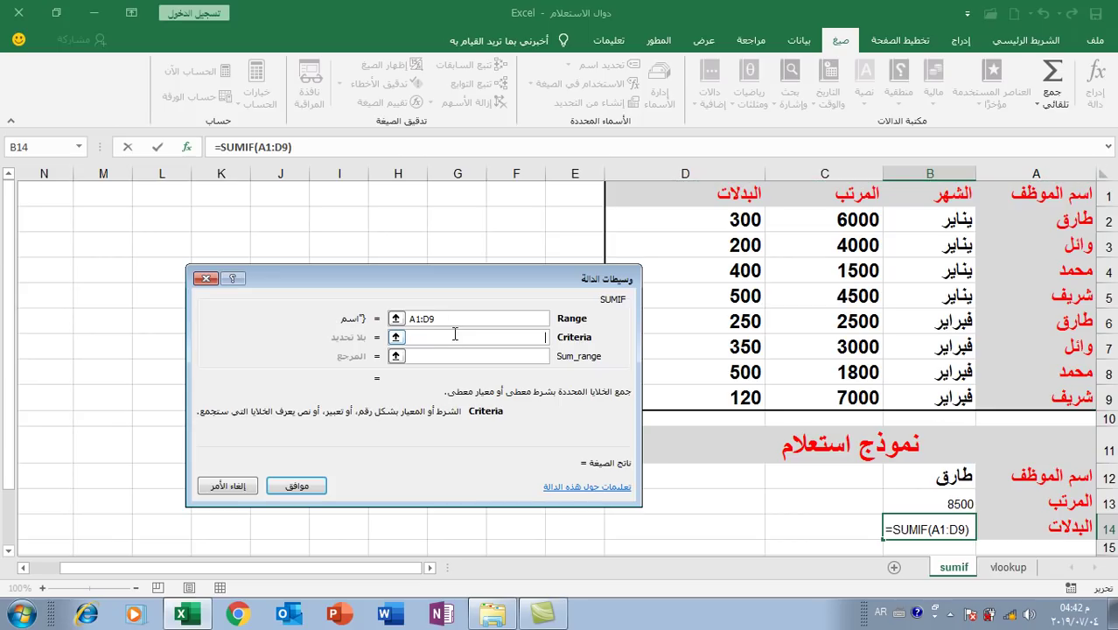
click(924, 477)
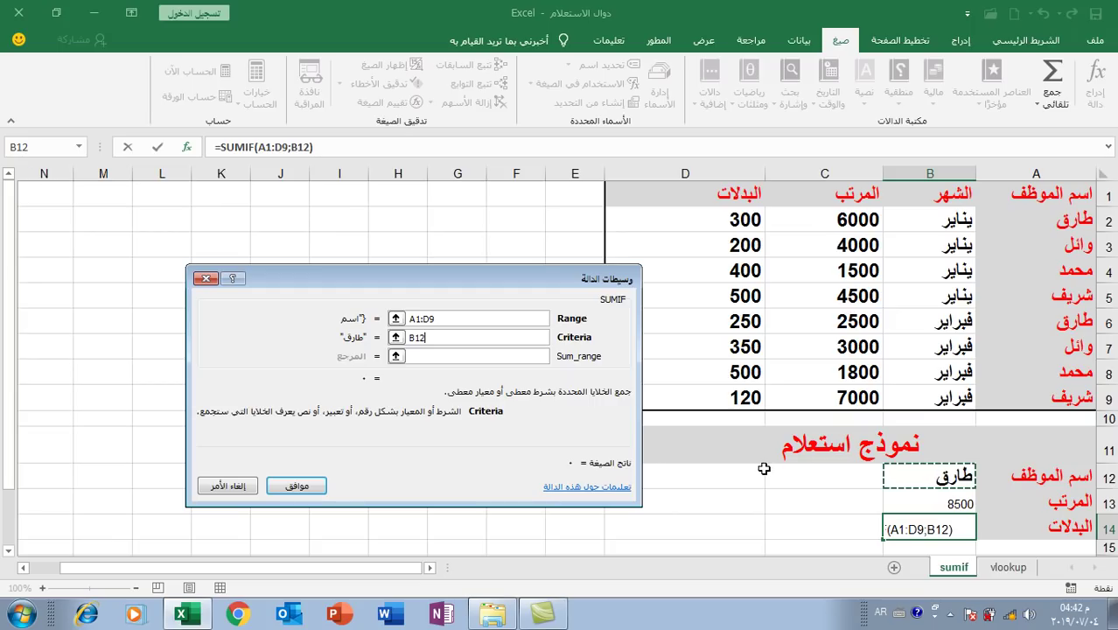
click(476, 356)
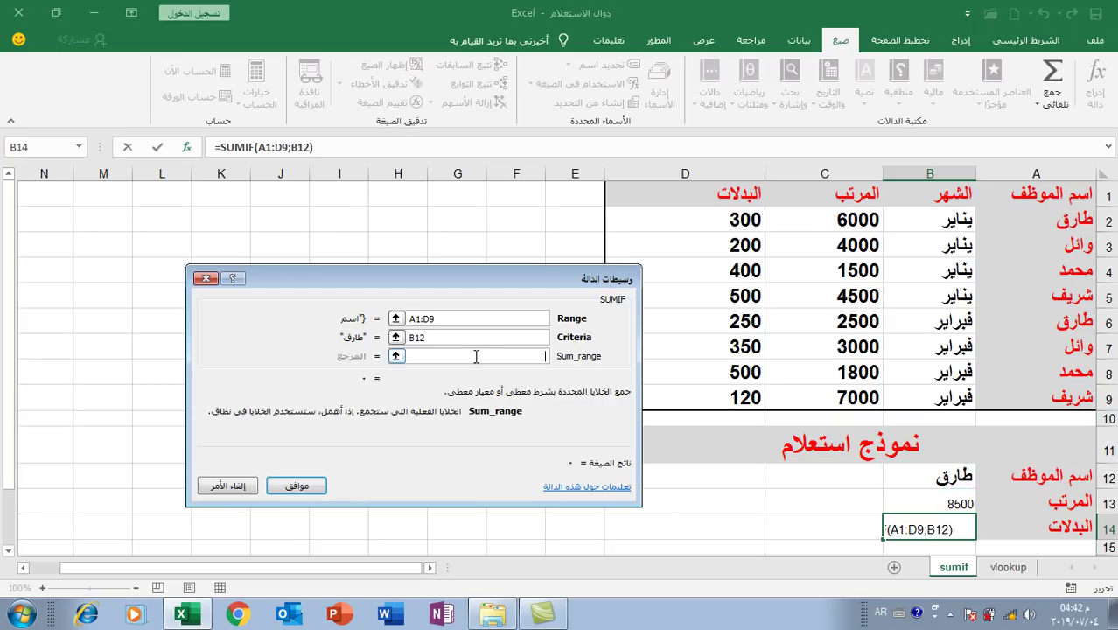
drag(733, 187, 738, 396)
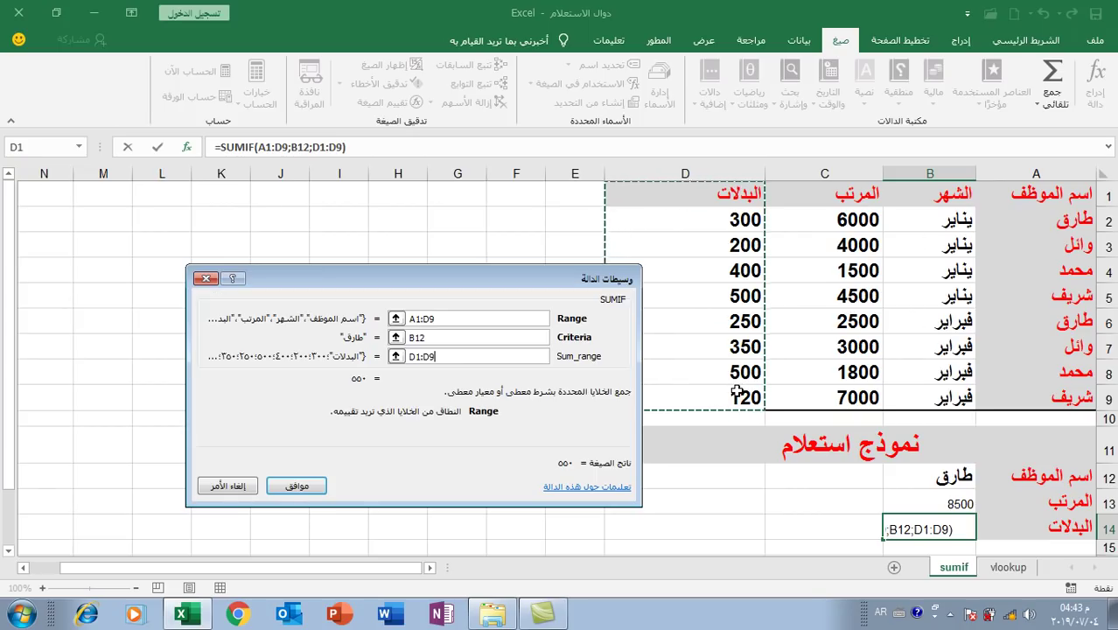
Step: Confirm the allowances SUMIF in B14 and review the salary formula in B13
click(294, 483)
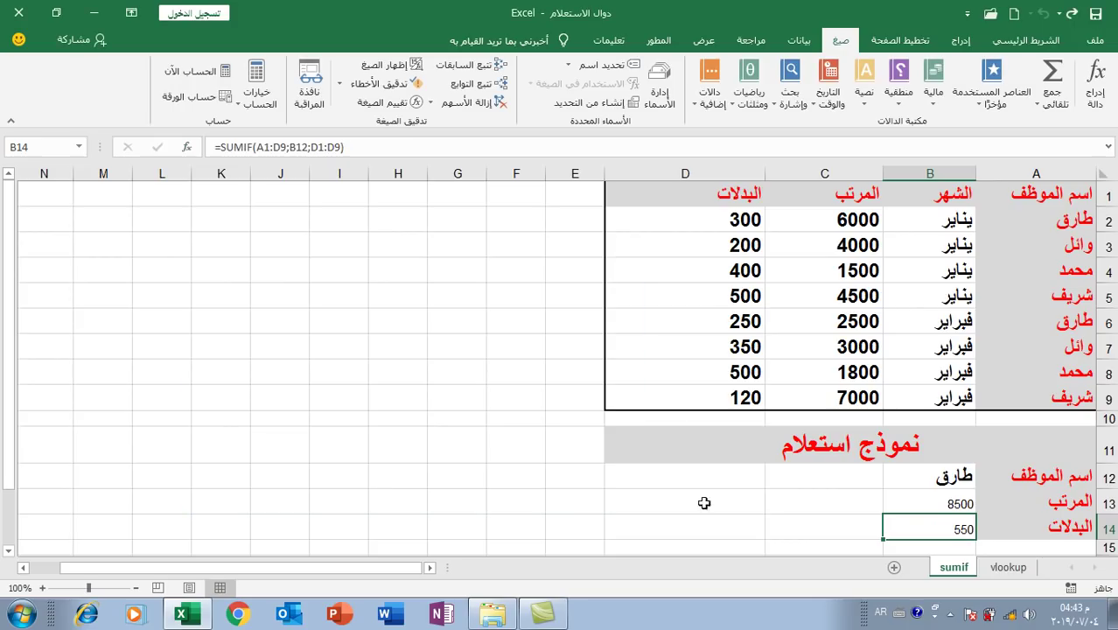
click(941, 481)
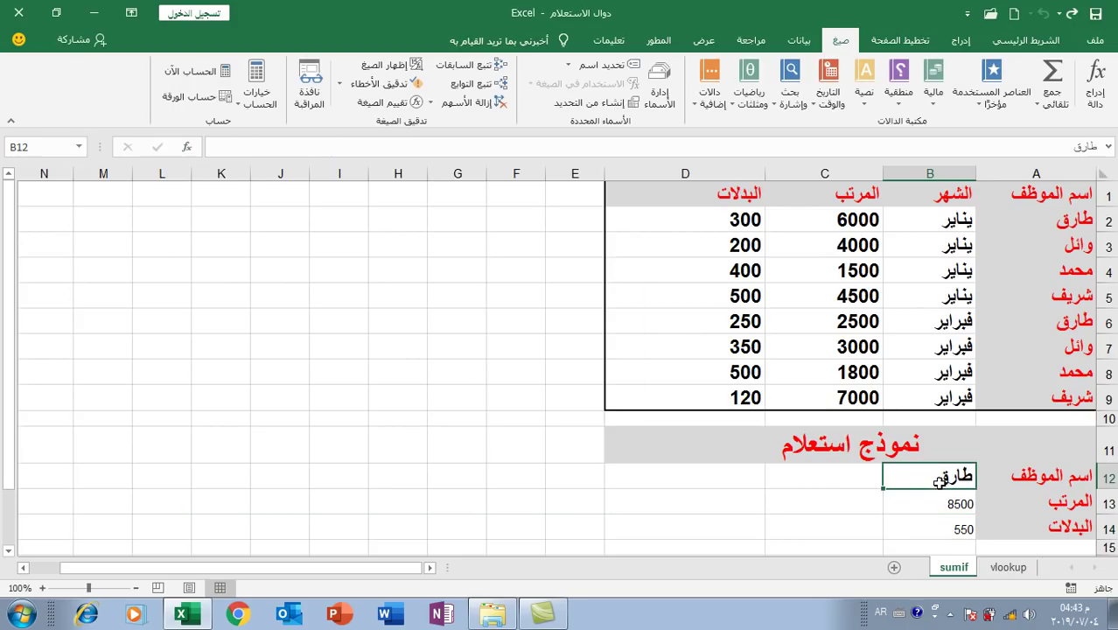
click(939, 503)
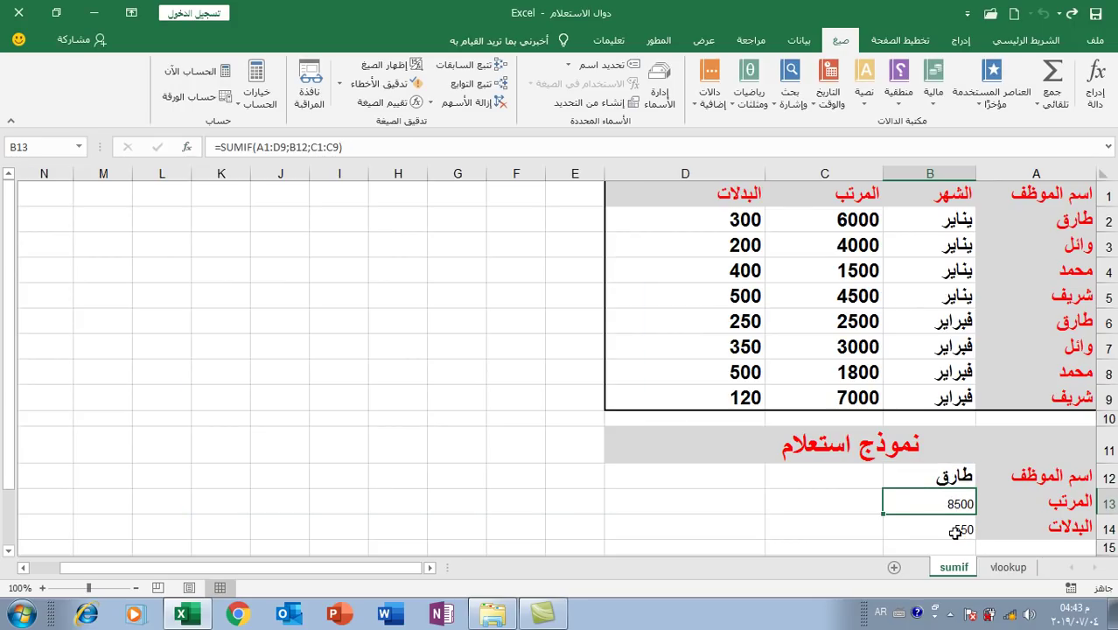
Step: Replace the name in B12 with the employee from rows 4 and 8
click(957, 531)
click(941, 477)
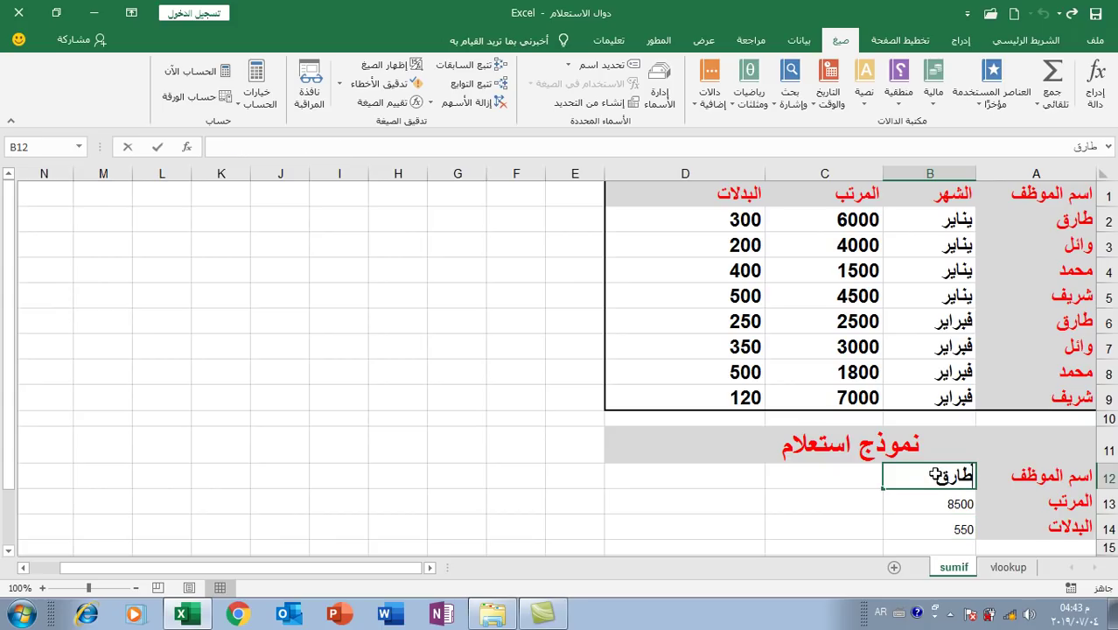
text(محمد)
key(Return)
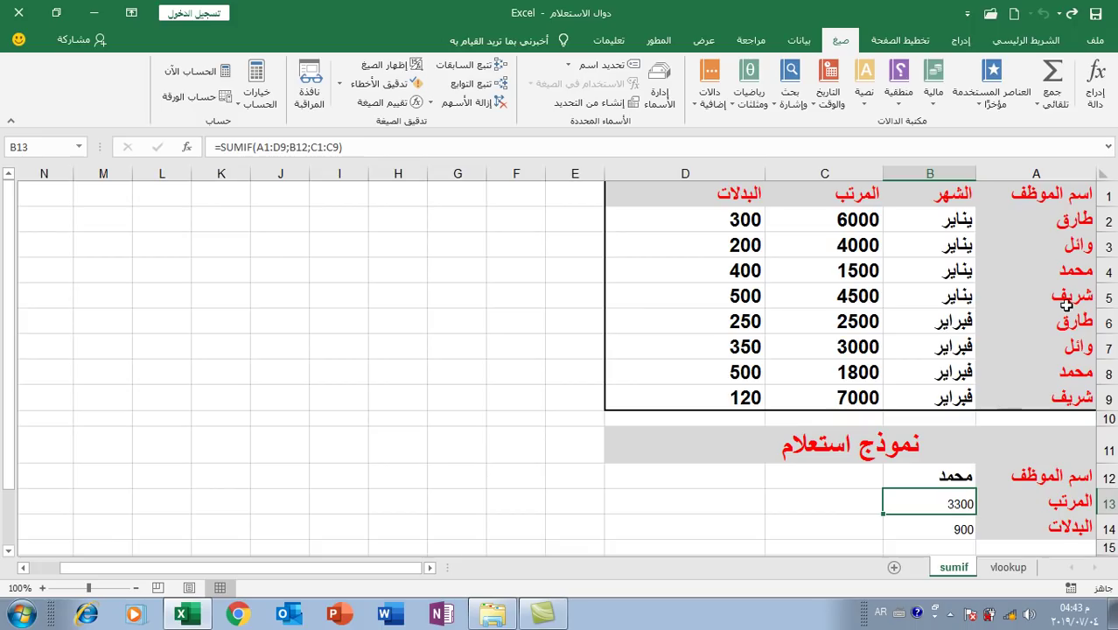
Step: Verify 3300 salary (1500 + 1800) and 900 allowances (400 + 500) against rows 4 and 8
click(870, 273)
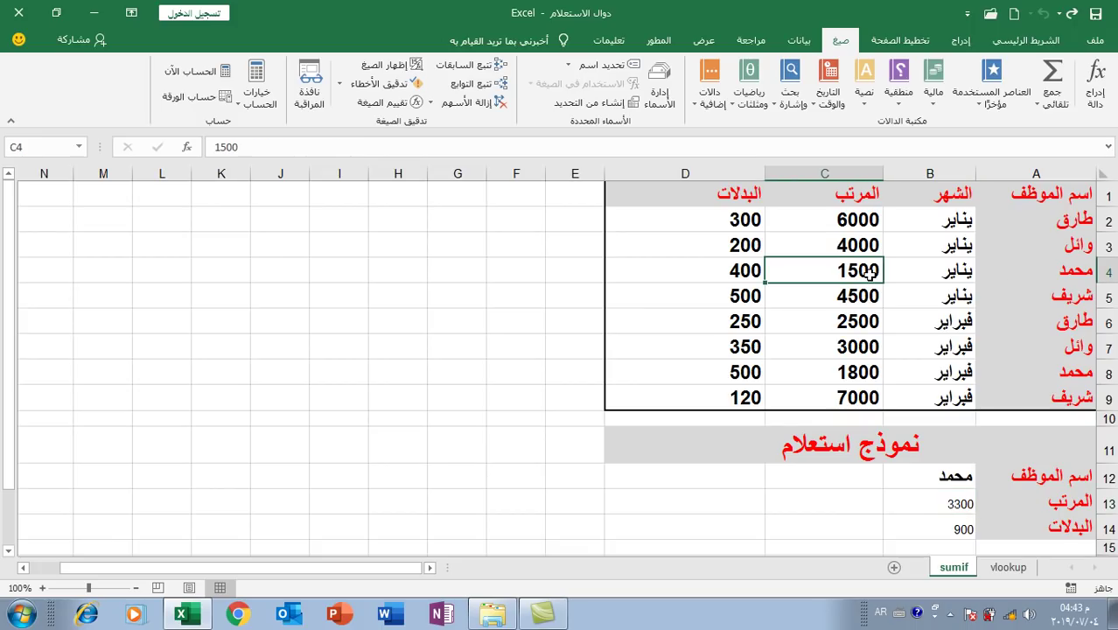
click(865, 372)
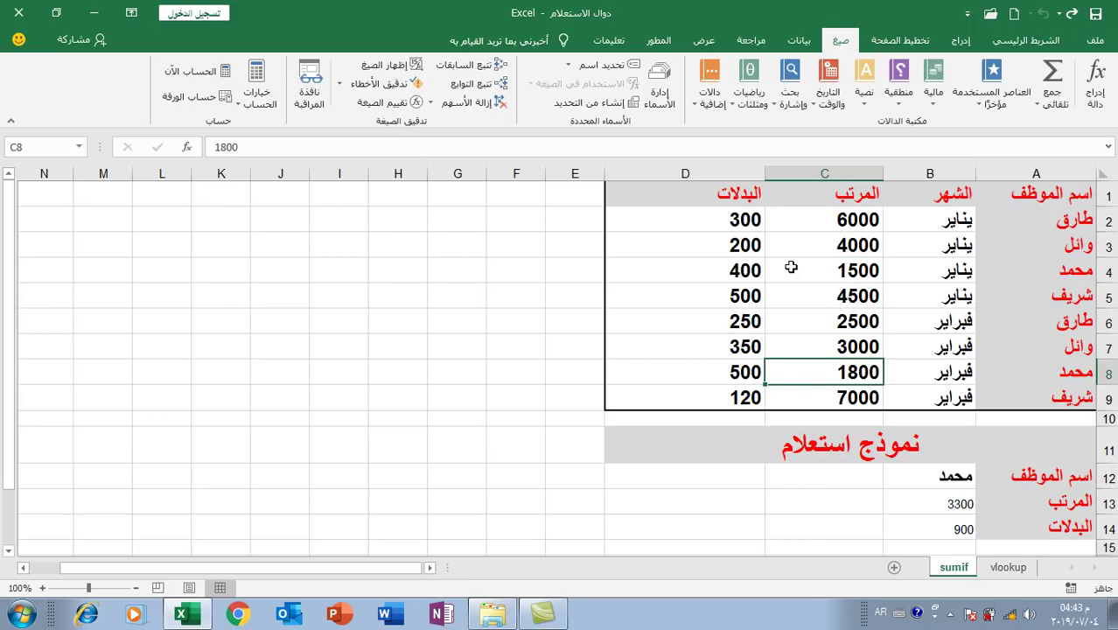
click(751, 271)
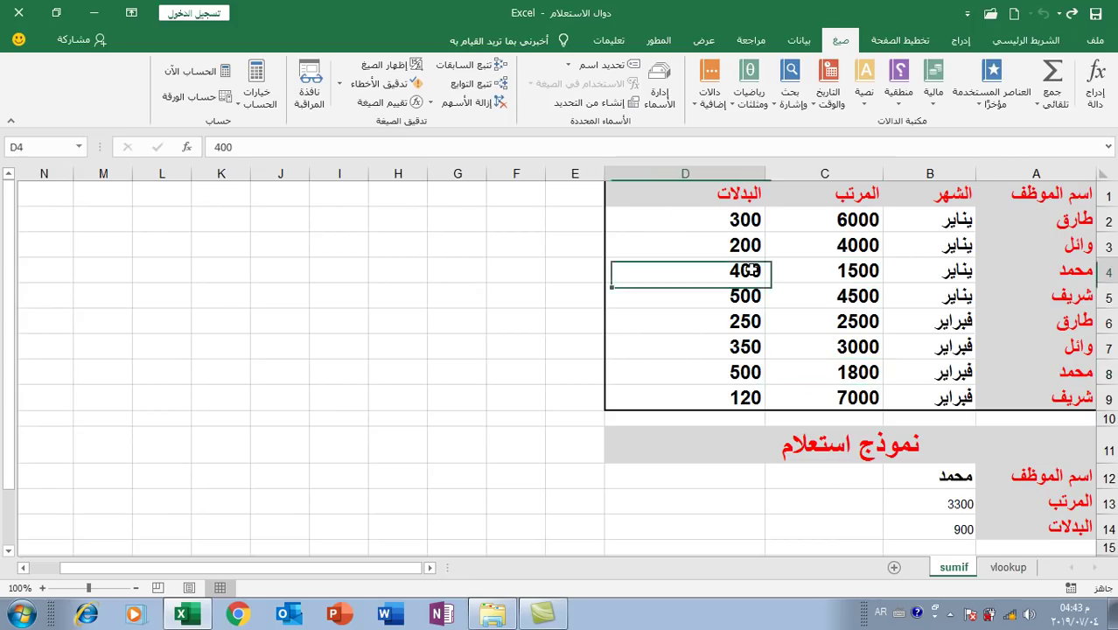
click(757, 373)
click(955, 529)
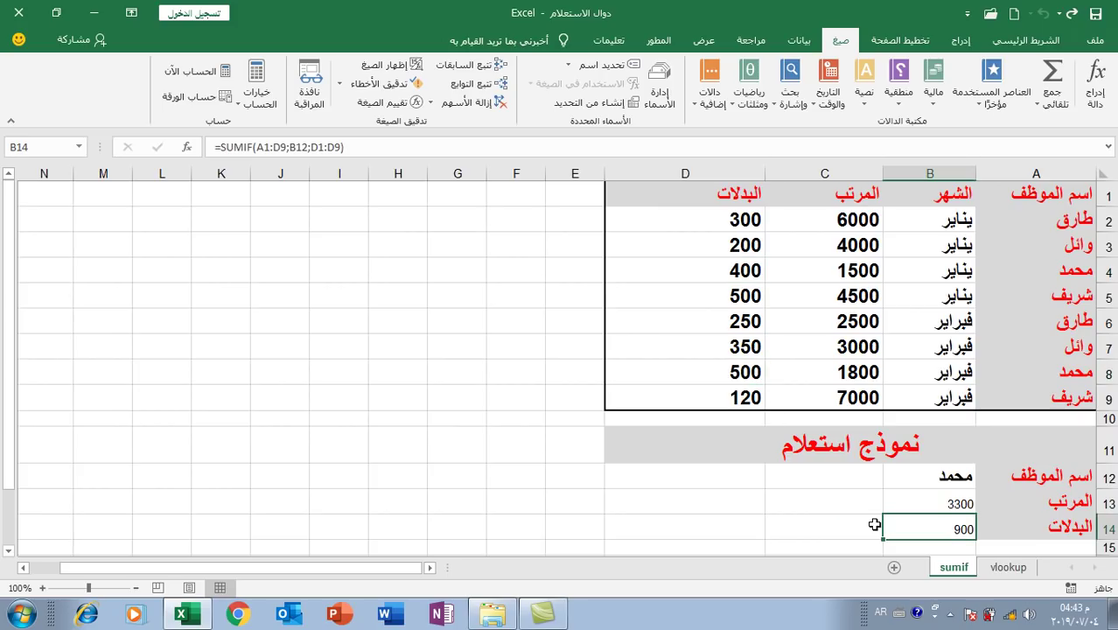